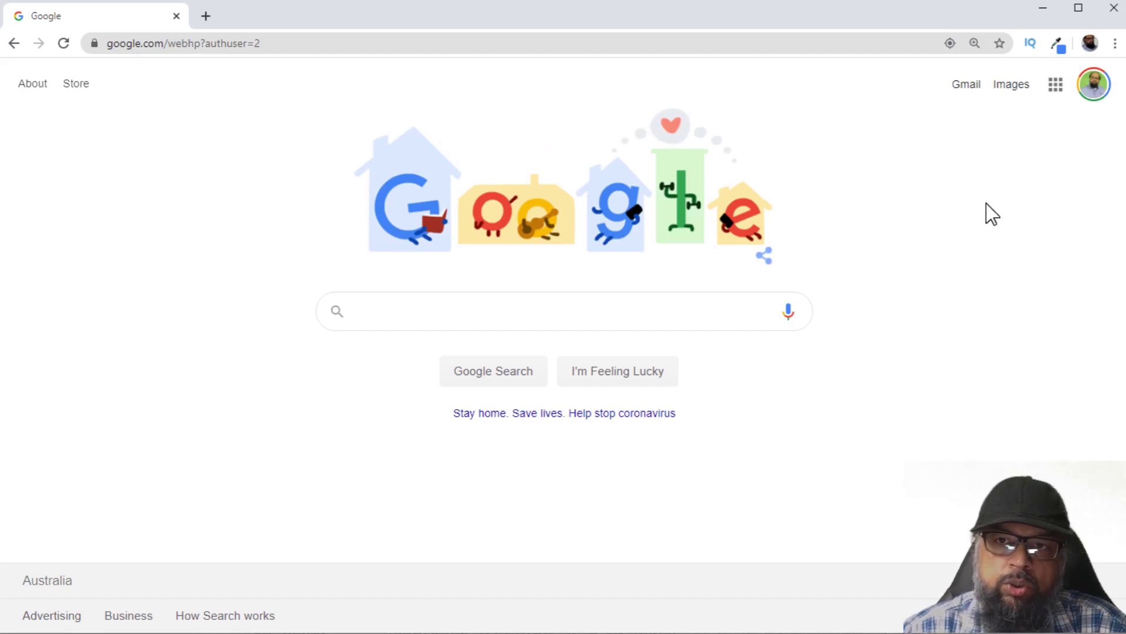
- Launch Google Classroom from the Chrome apps grid to show the Digit Idea Educational class
{"action": "left_click", "coordinate": [1055, 88]}
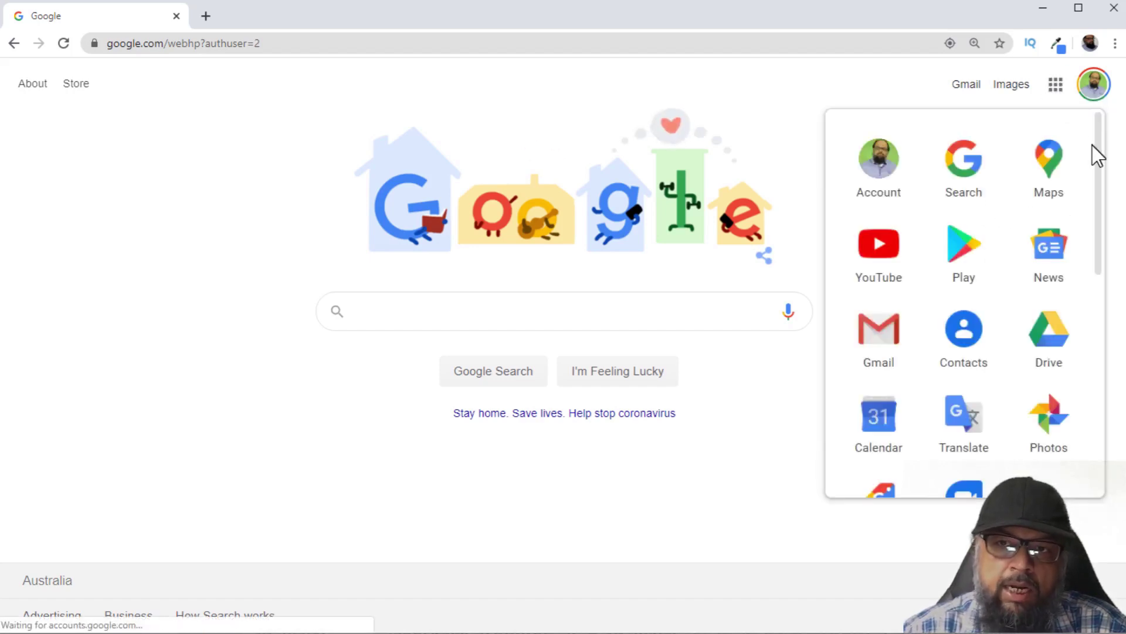
{"action": "left_click_drag", "start_coordinate": [1097, 148], "coordinate": [1104, 318]}
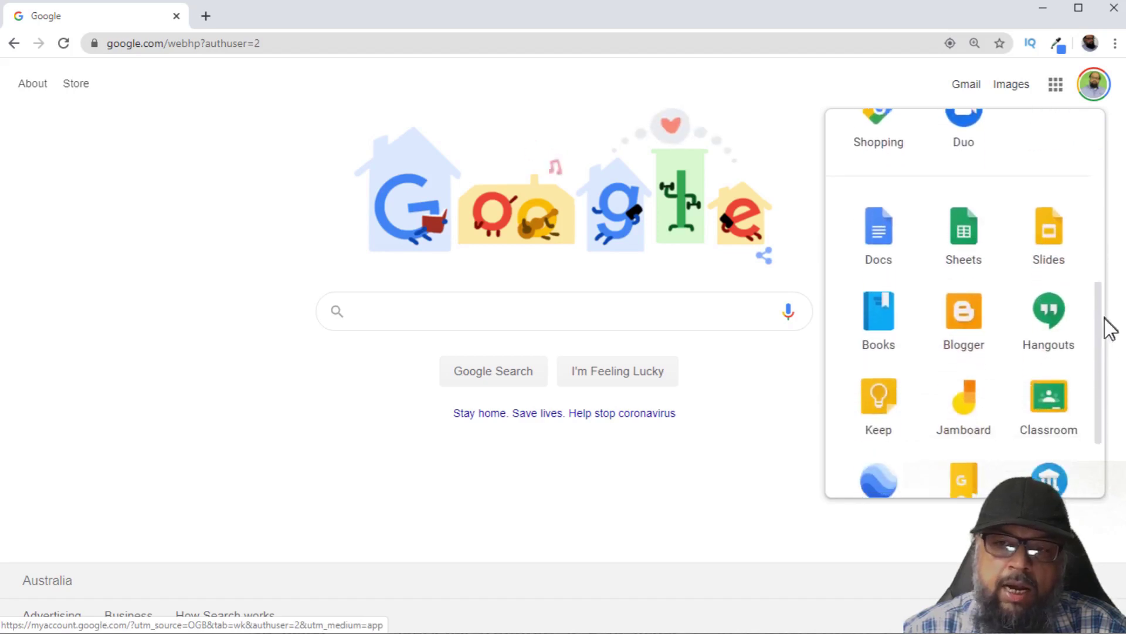
{"action": "left_click", "coordinate": [1056, 410]}
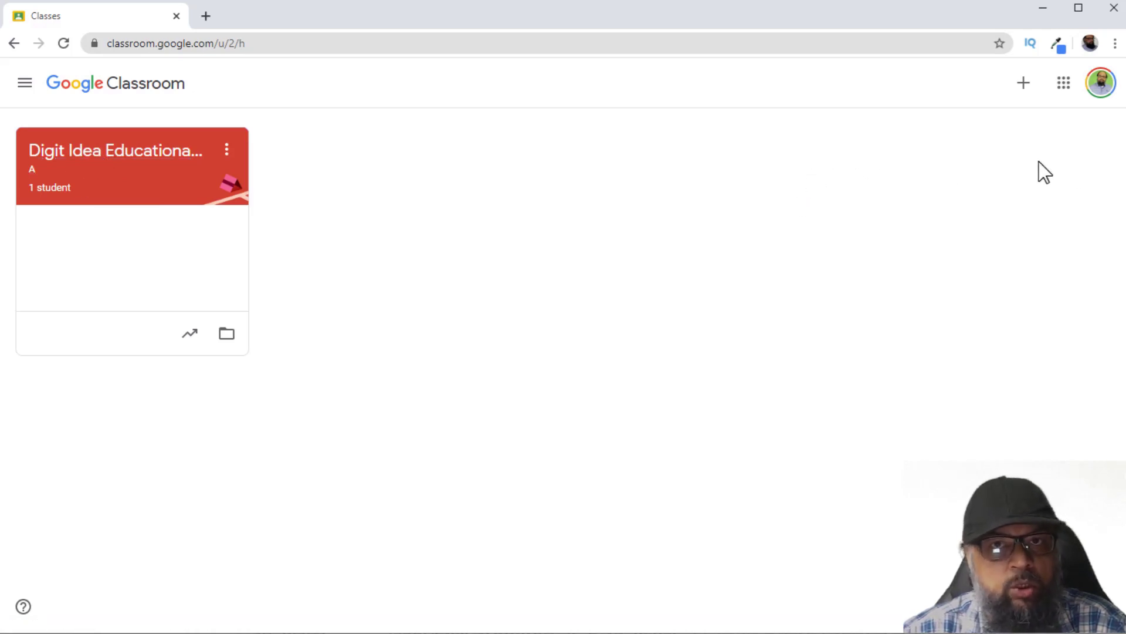
- Begin a new class, acknowledging the notice that Classroom isn't used at a school
{"action": "left_click", "coordinate": [1024, 87]}
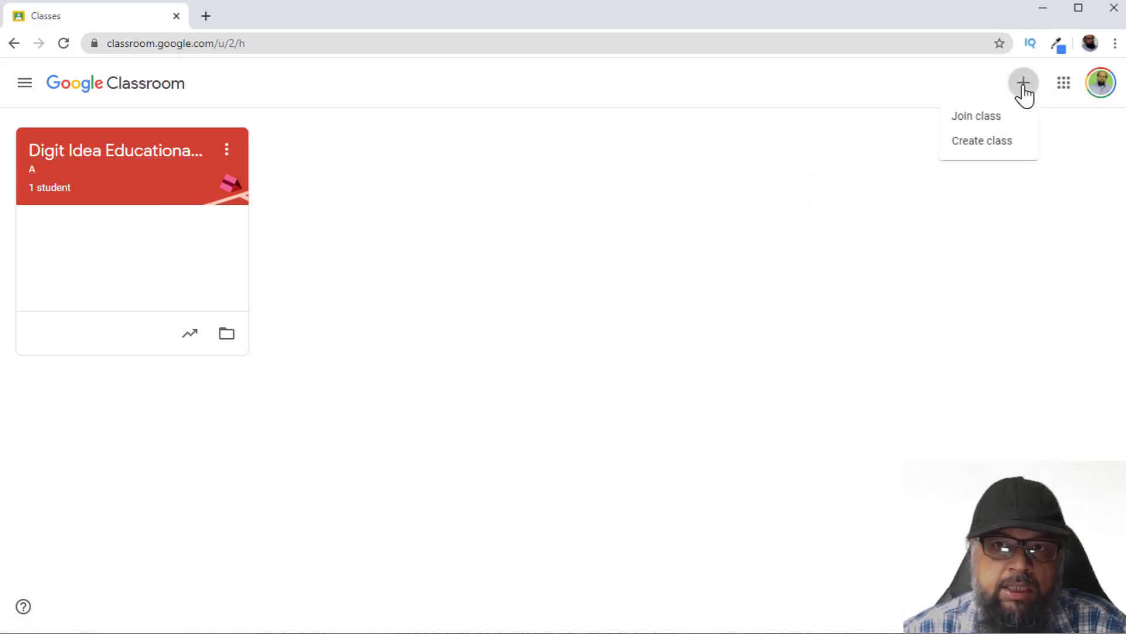
{"action": "left_click", "coordinate": [987, 141]}
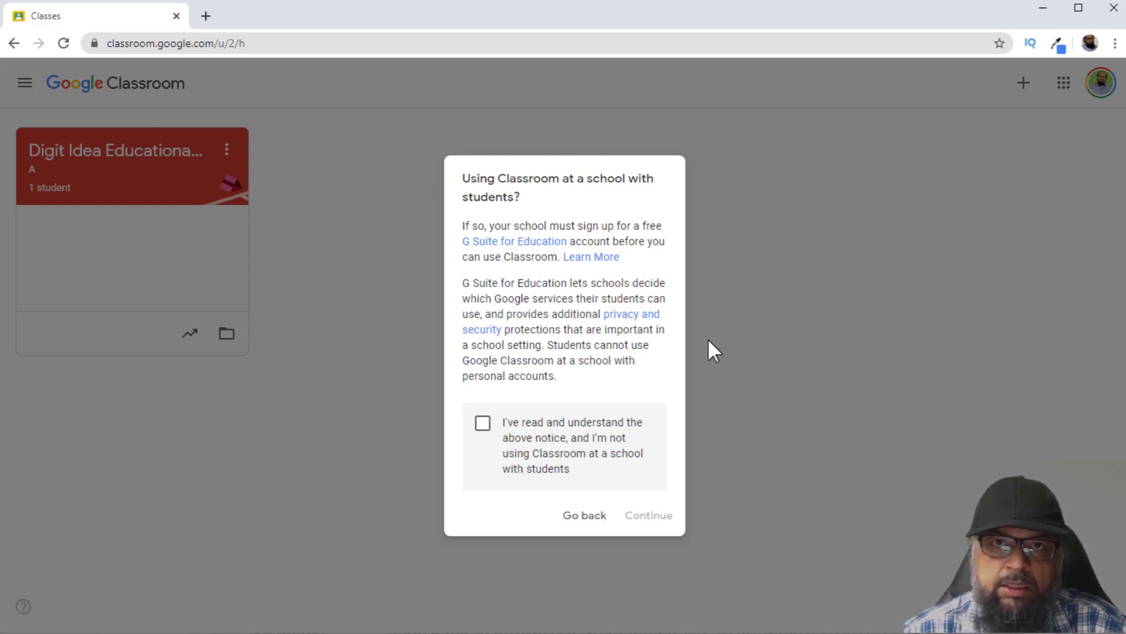
{"action": "left_click", "coordinate": [482, 427]}
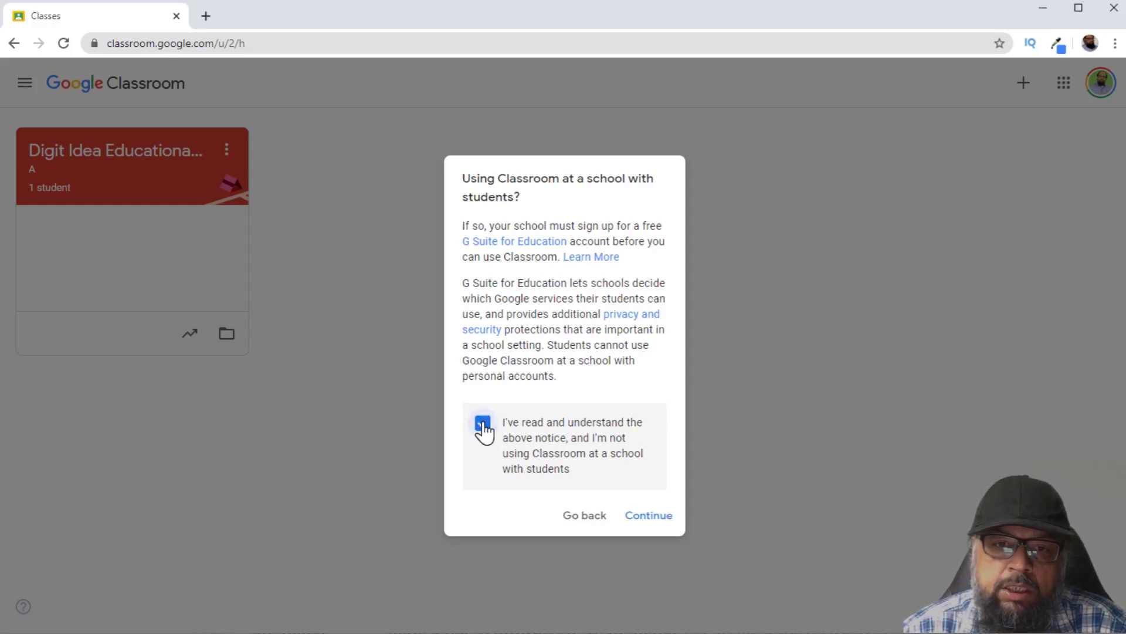
{"action": "left_click", "coordinate": [653, 516]}
{"action": "left_click", "coordinate": [433, 249]}
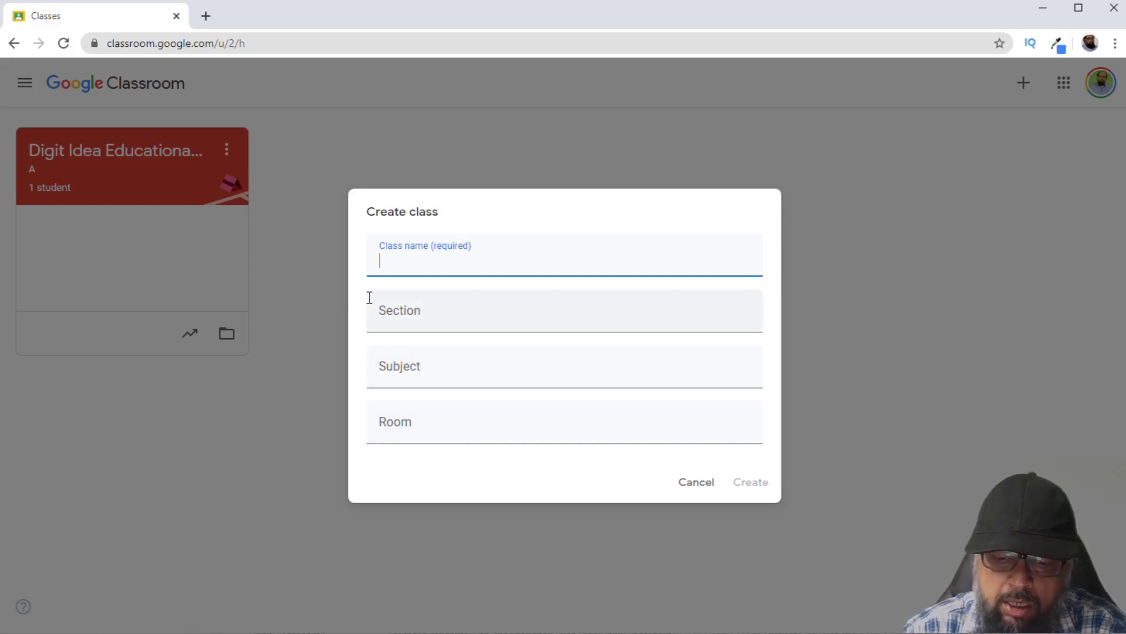
- Create a class named 'Test Class'
{"action": "type", "text": "Test "}
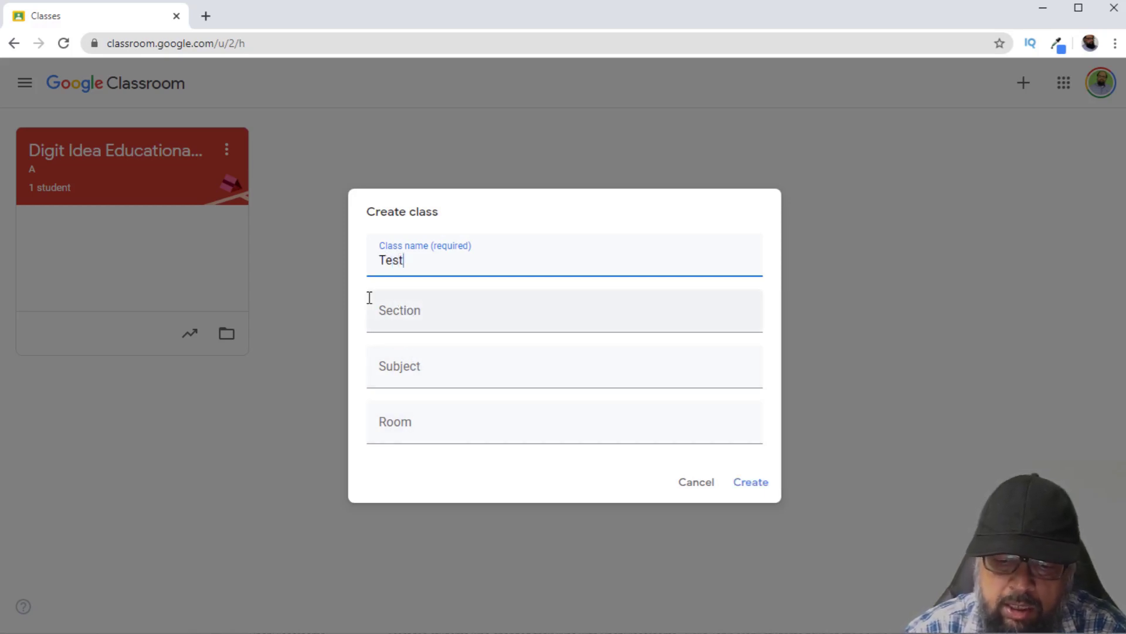
{"action": "type", "text": "Class"}
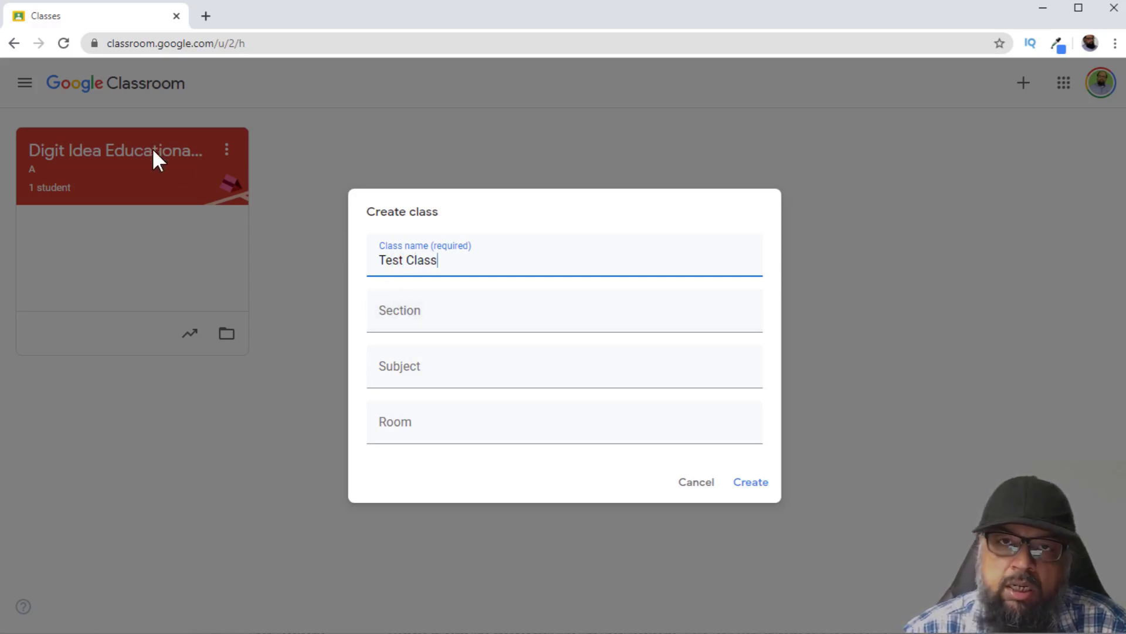
{"action": "left_click", "coordinate": [752, 486]}
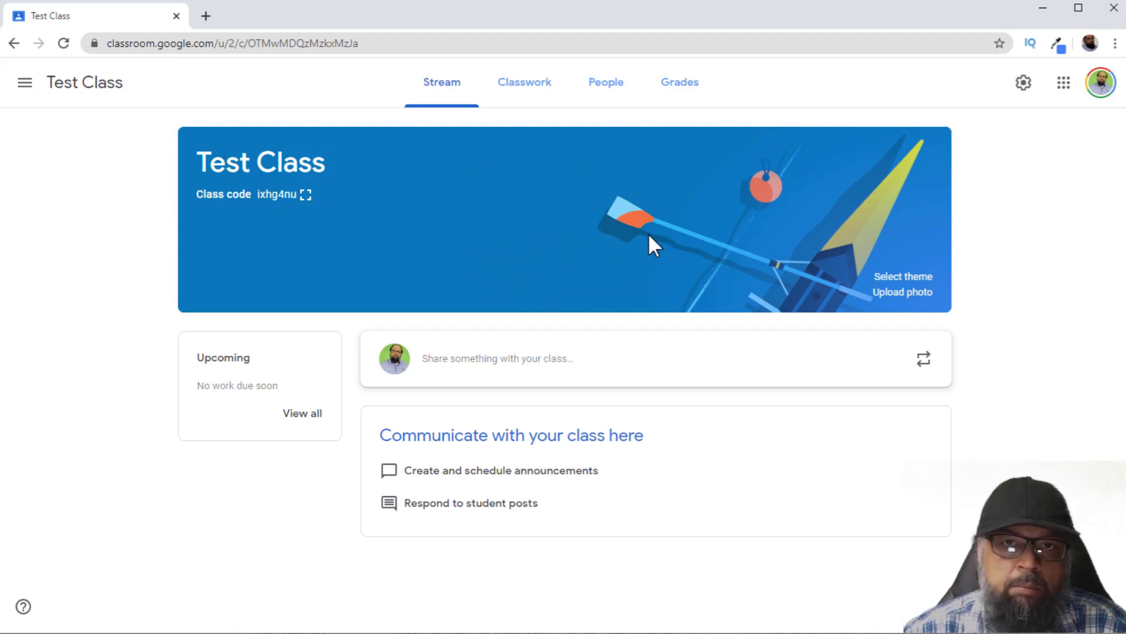
{"action": "left_click", "coordinate": [25, 87]}
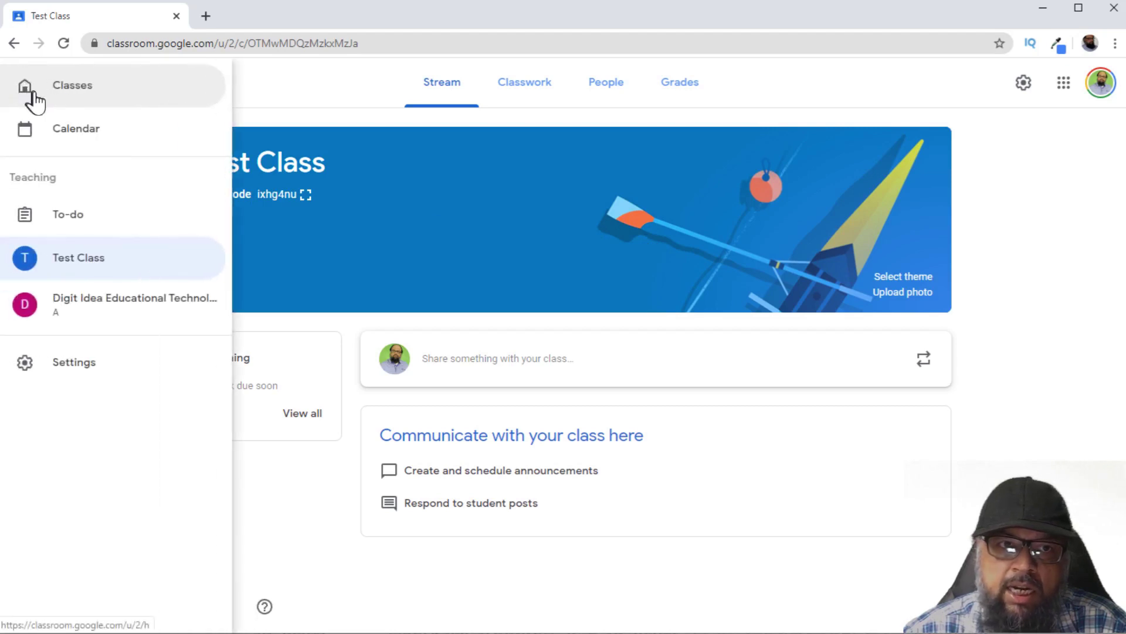
{"action": "left_click", "coordinate": [73, 88]}
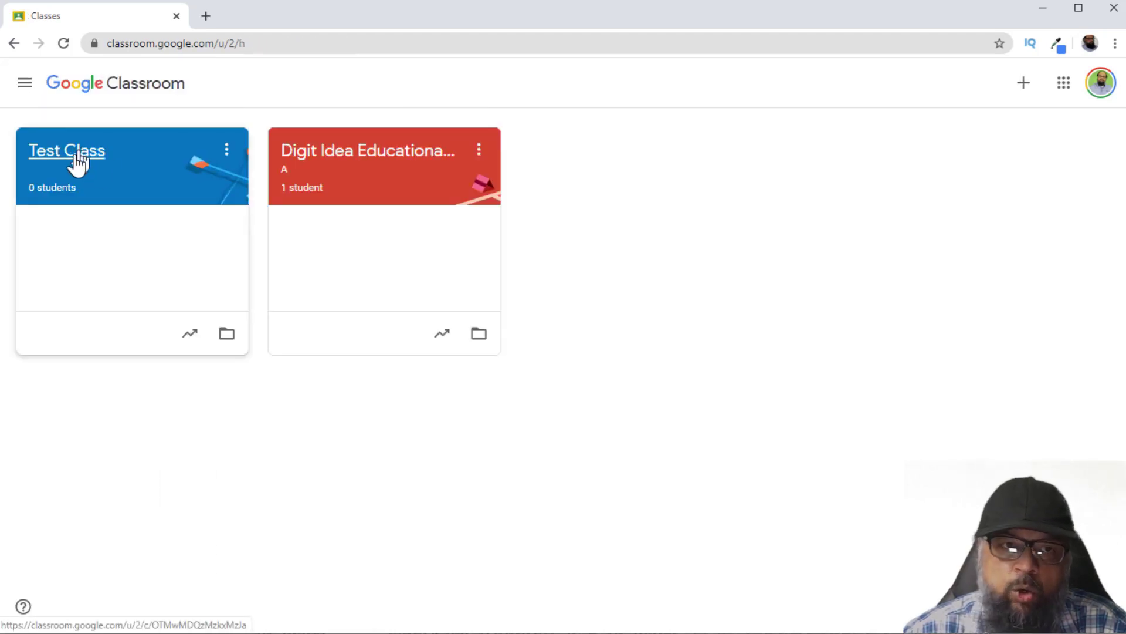
{"action": "left_click", "coordinate": [71, 154]}
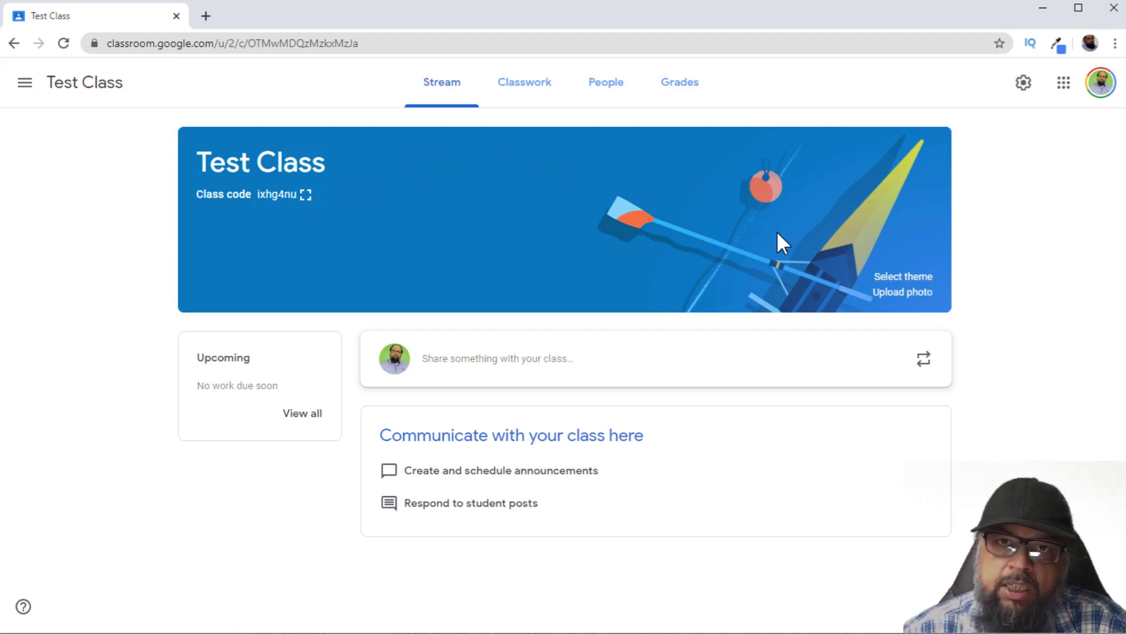
{"action": "left_click", "coordinate": [922, 280]}
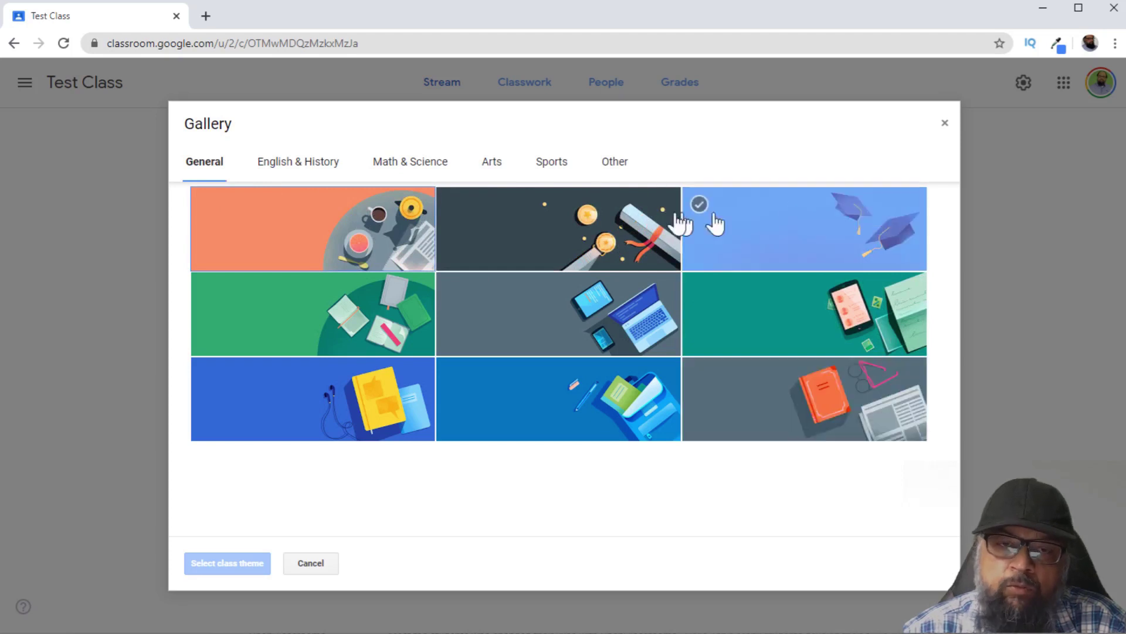
{"action": "left_click", "coordinate": [405, 167]}
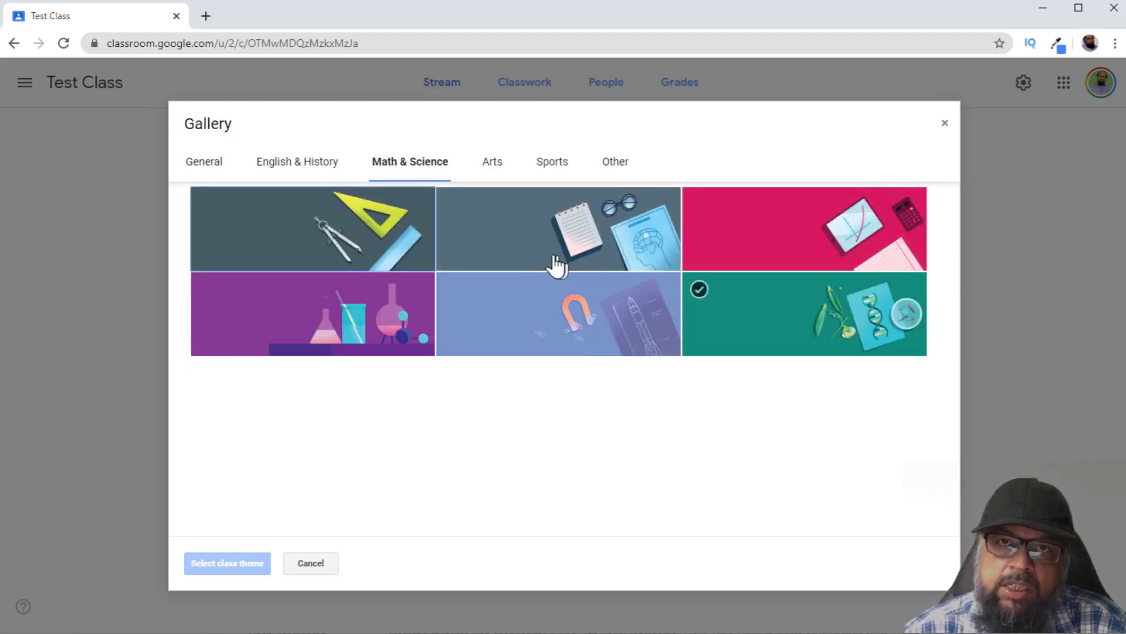
{"action": "left_click", "coordinate": [491, 171]}
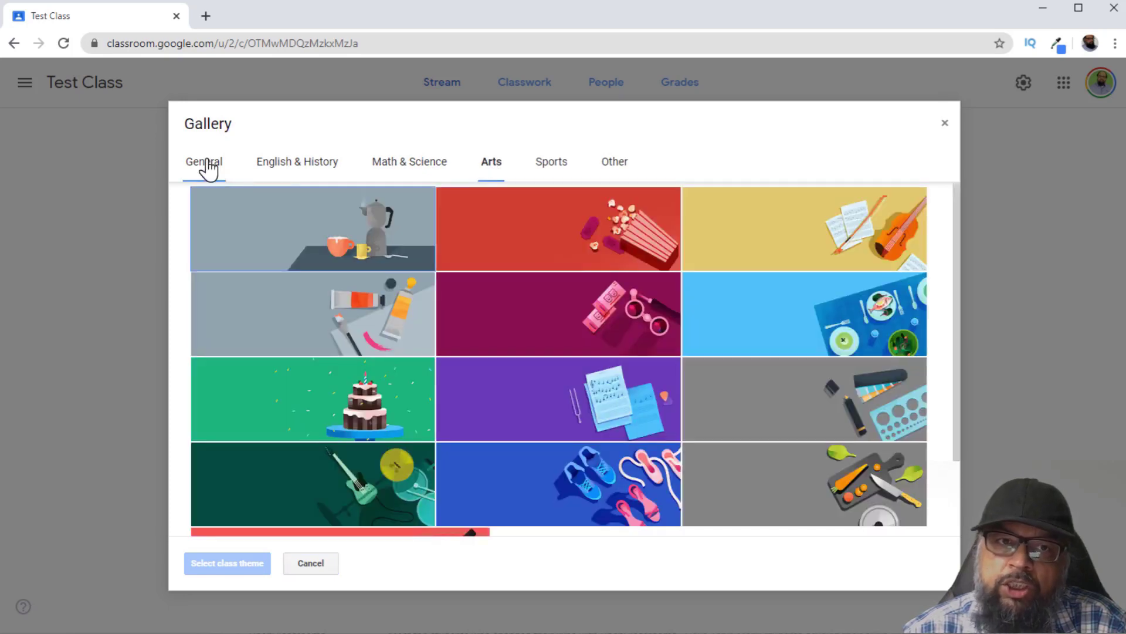
{"action": "left_click", "coordinate": [204, 167]}
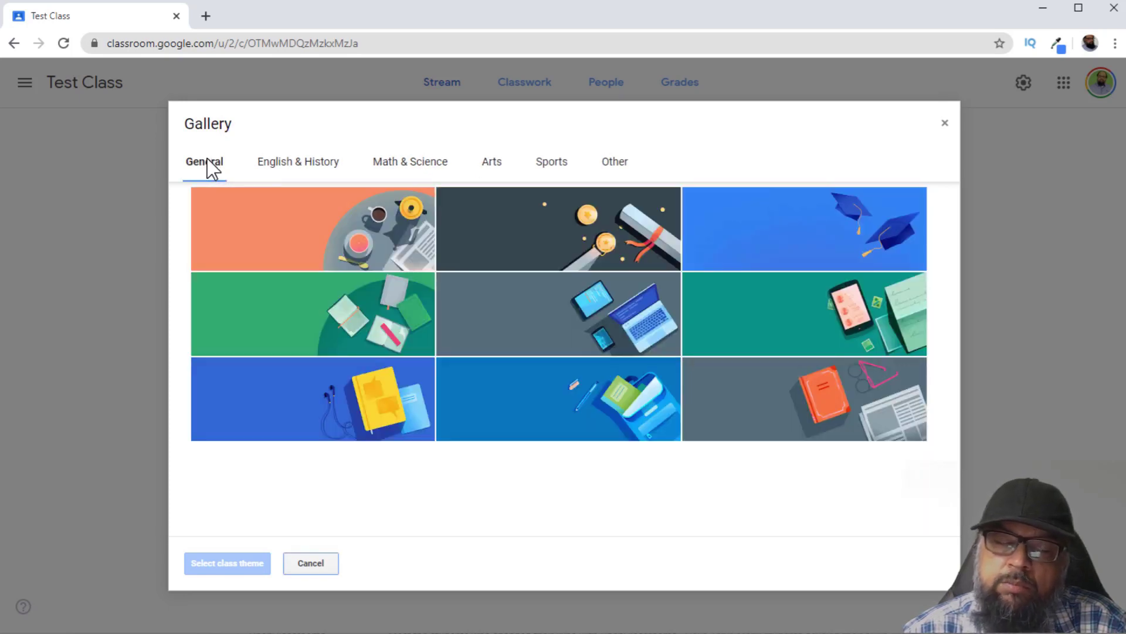
{"action": "left_click", "coordinate": [312, 563]}
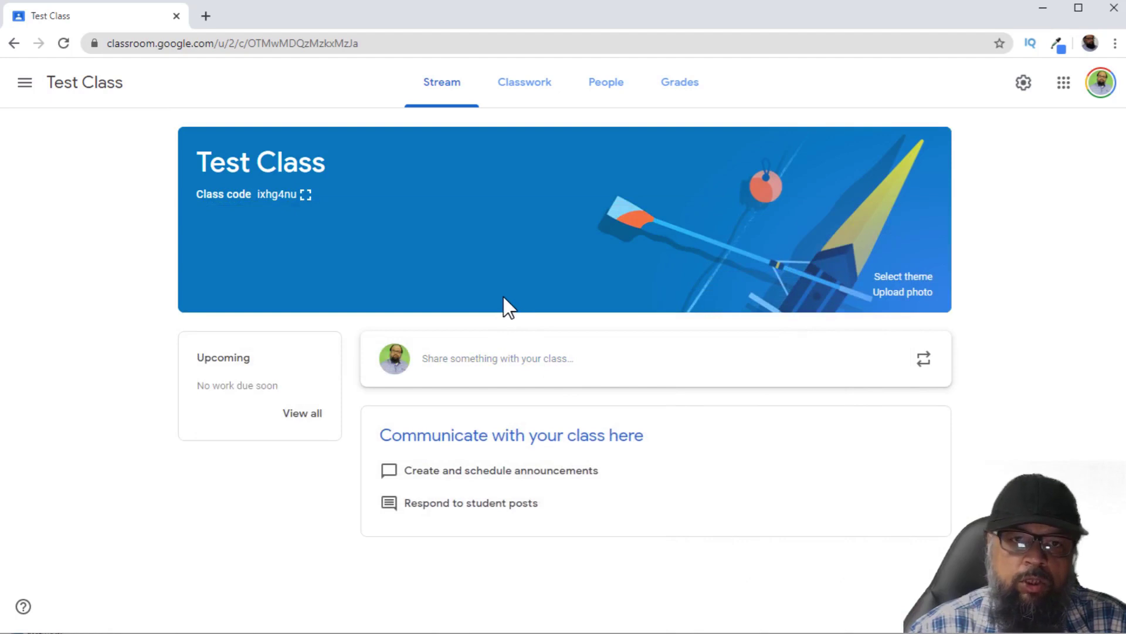
{"action": "left_click", "coordinate": [306, 196]}
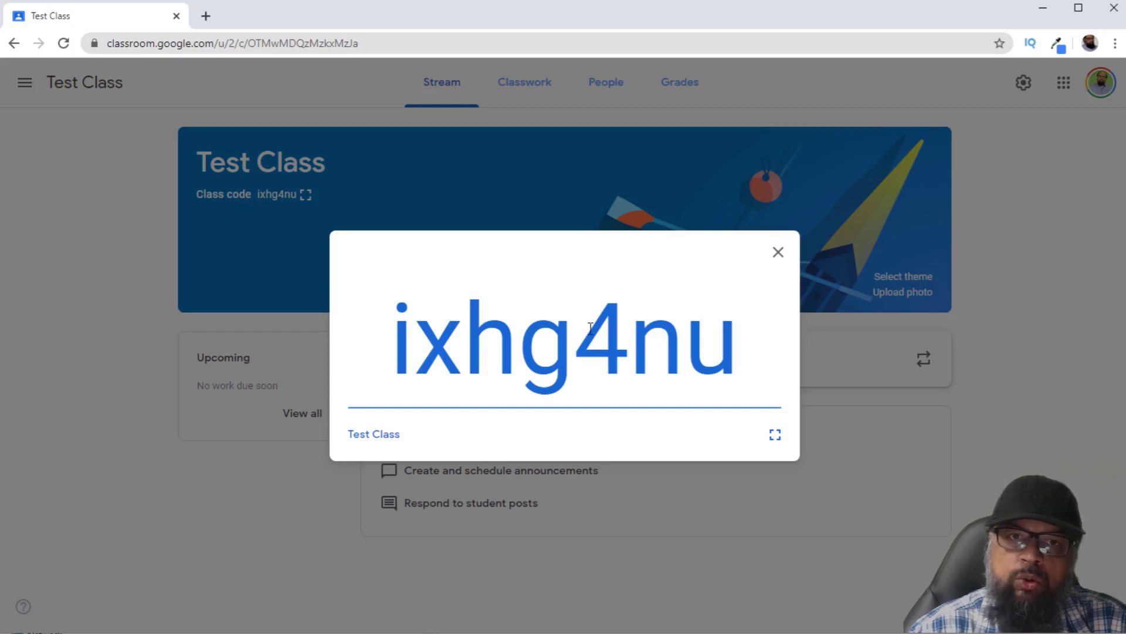
{"action": "left_click", "coordinate": [360, 169]}
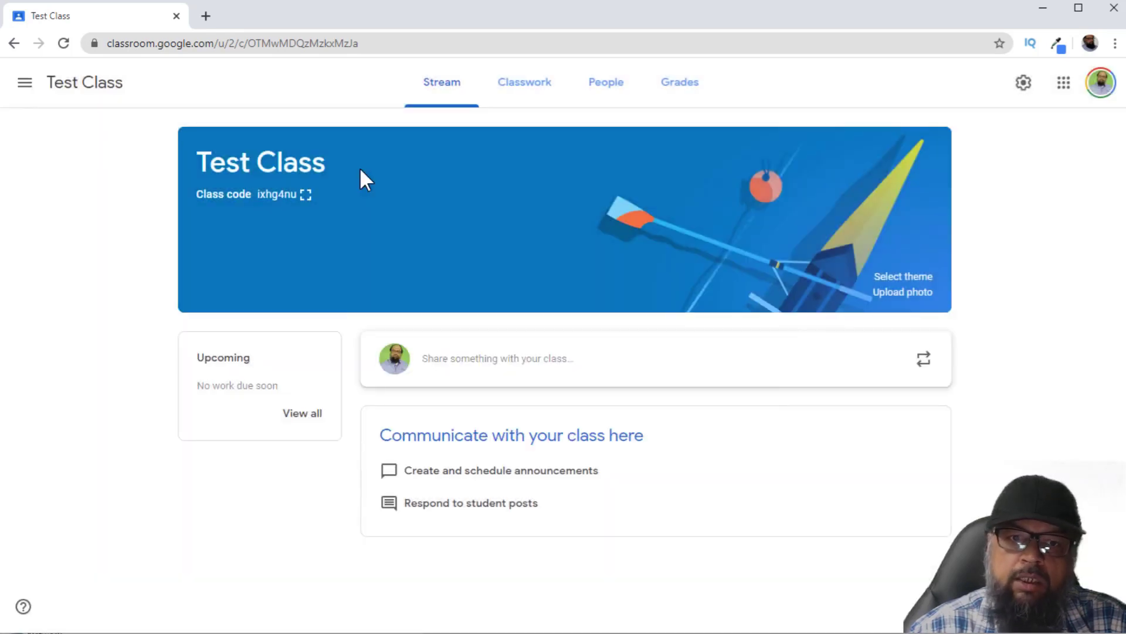
- From Test Class's People page, invite a student by entering their e-mail address
{"action": "left_click", "coordinate": [608, 94]}
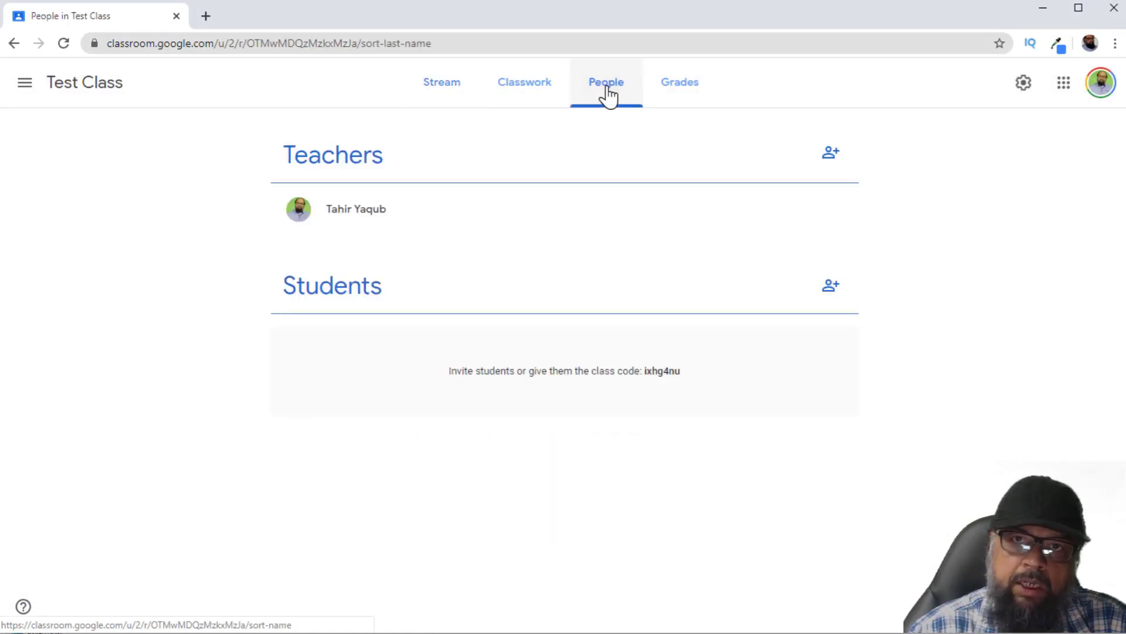
{"action": "left_click", "coordinate": [831, 287]}
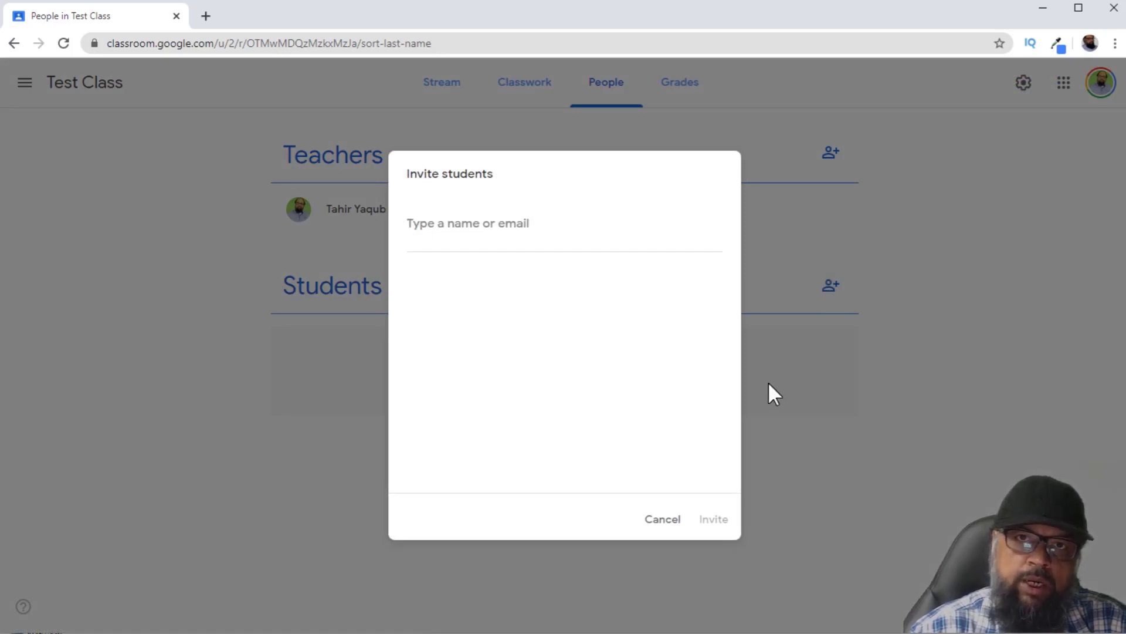
{"action": "type", "text": "digitideahelp"}
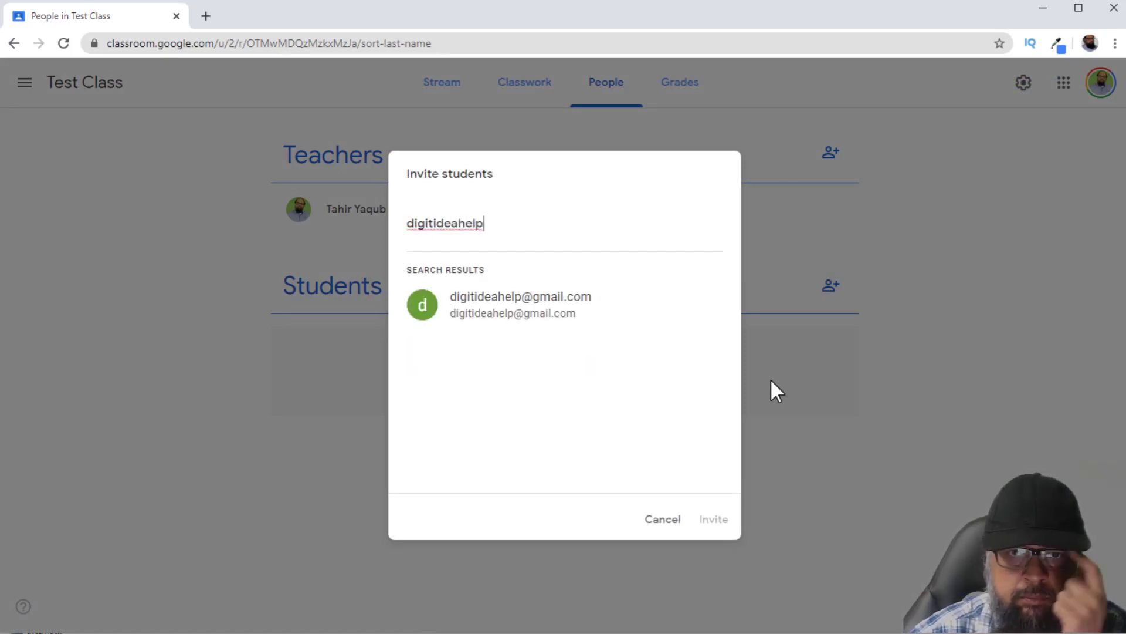
{"action": "key", "text": "Return"}
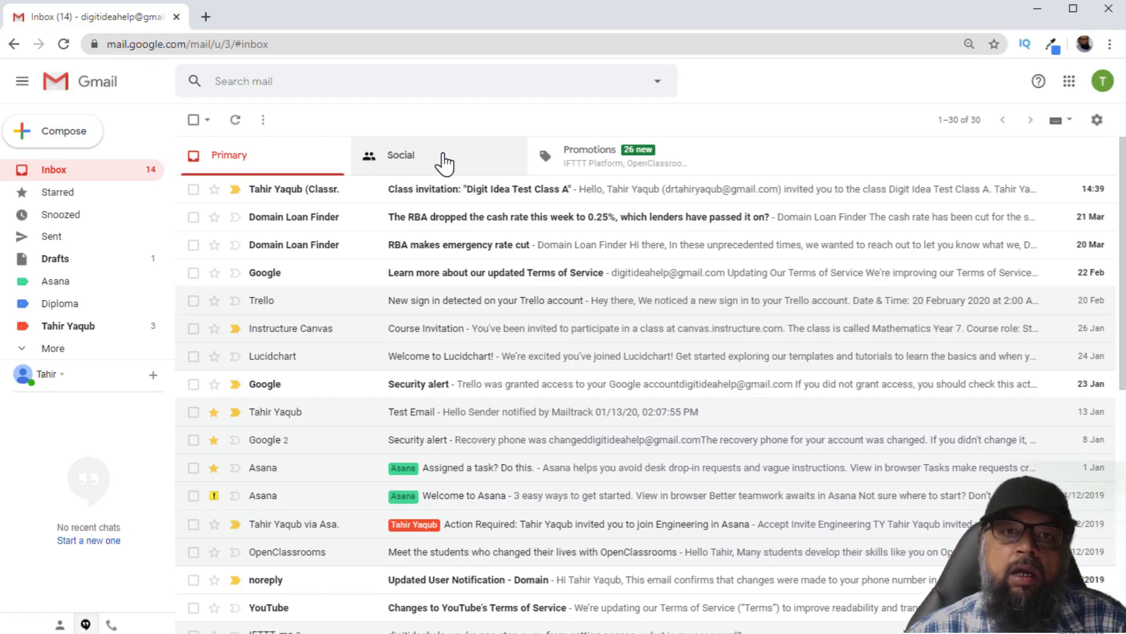
- Read the Class invitation e-mail in Gmail, then return to Classroom's Classes list
{"action": "left_click", "coordinate": [485, 200]}
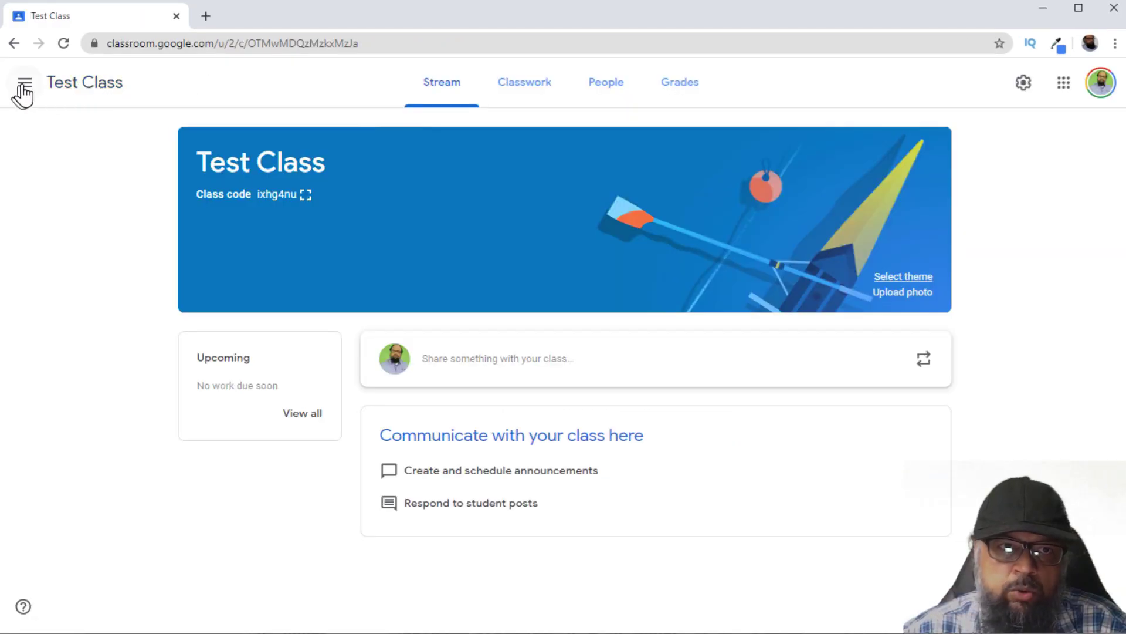
{"action": "left_click", "coordinate": [24, 84]}
{"action": "left_click", "coordinate": [69, 110]}
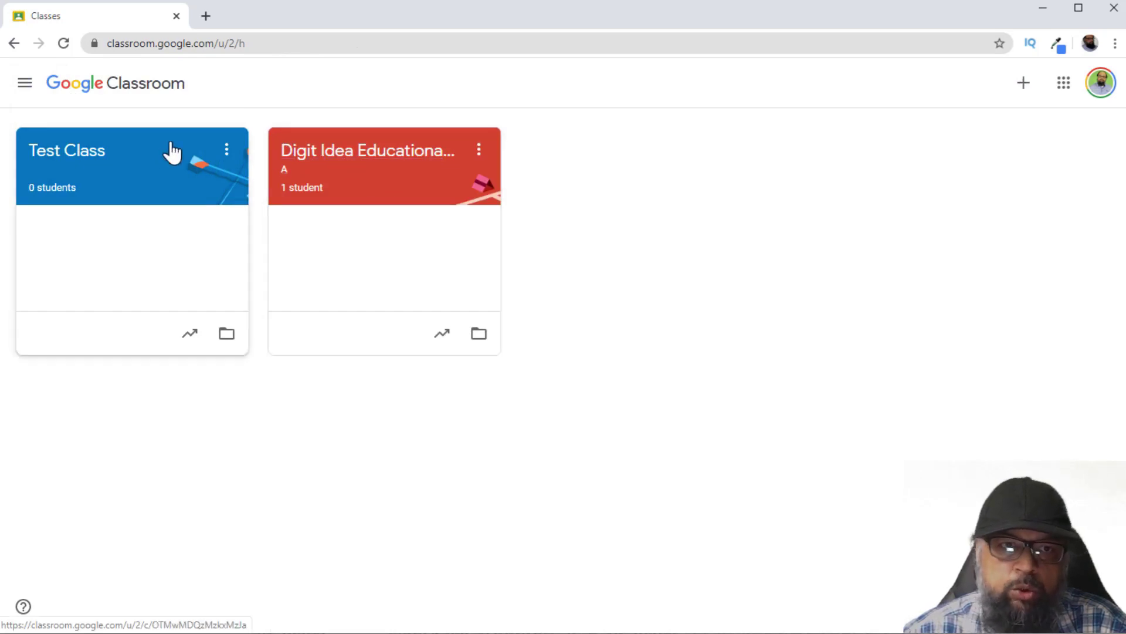
- Open the Digit Idea Educational Technology Class and scroll through its stream posts
{"action": "left_click", "coordinate": [351, 156]}
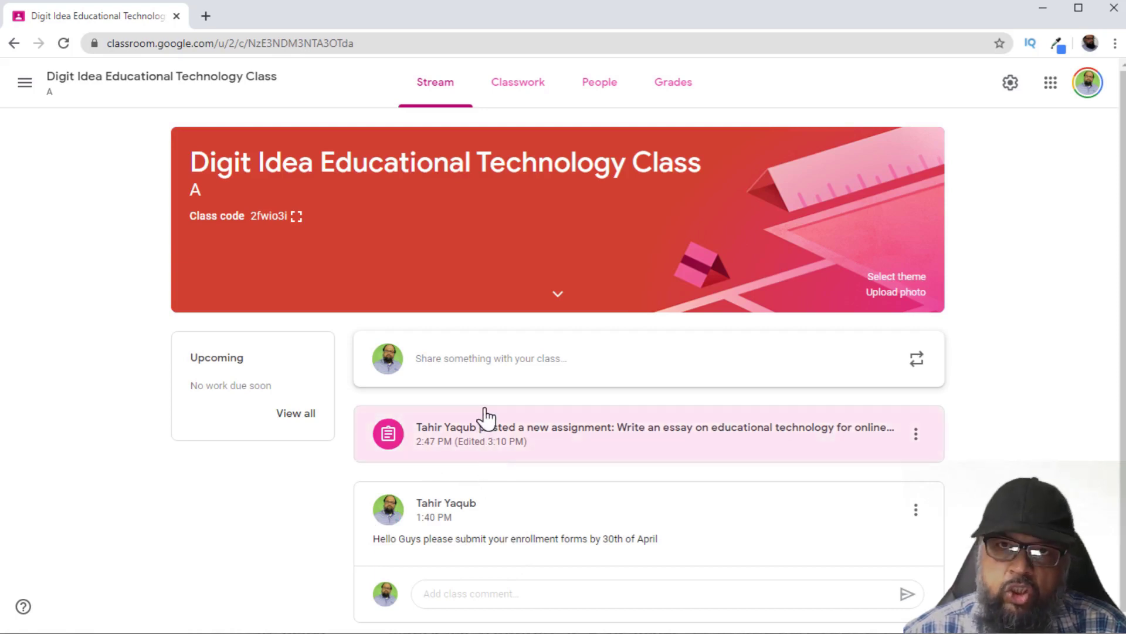
{"action": "scroll", "coordinate": [604, 505], "scroll_direction": "down", "scroll_amount": 1}
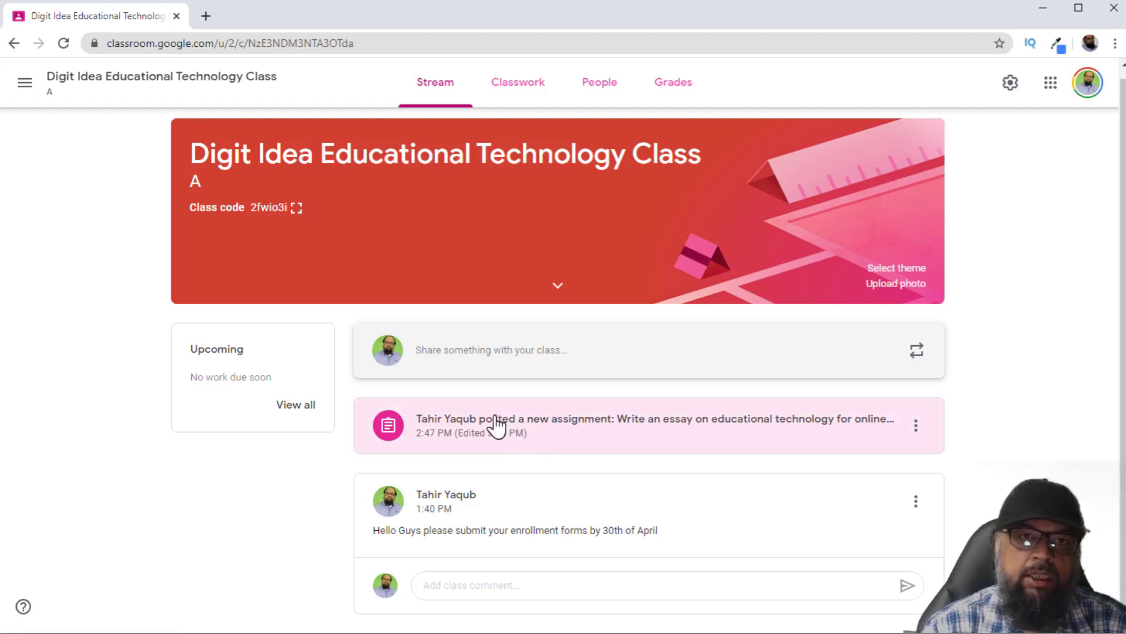
- Post the announcement 'please submit quiz' to all students in the Digit Idea class
{"action": "left_click", "coordinate": [451, 364]}
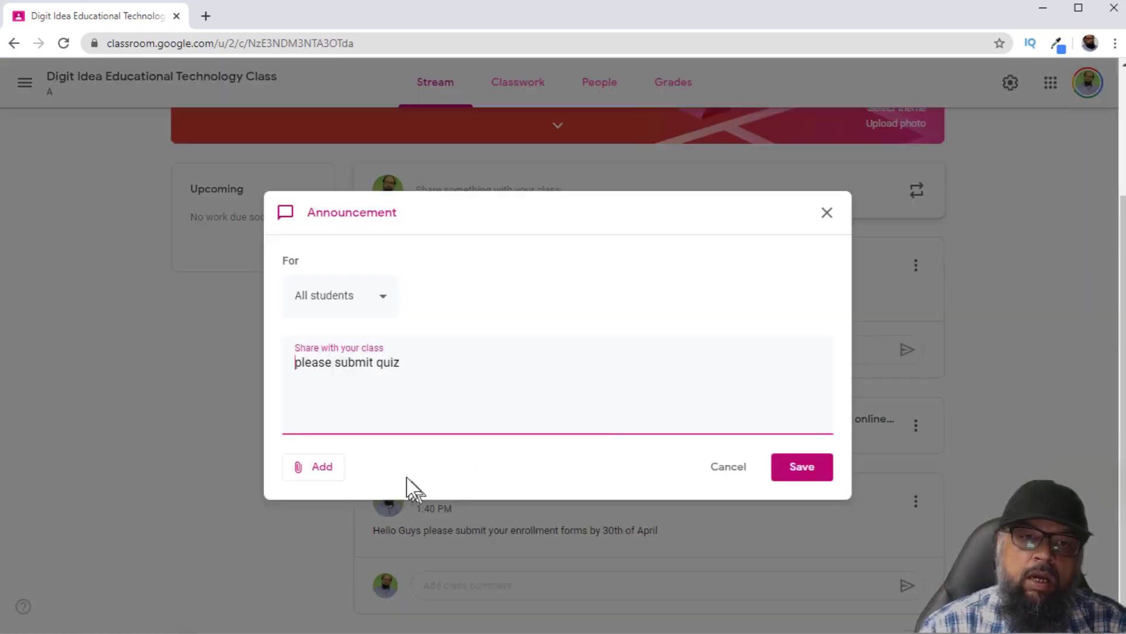
{"action": "left_click", "coordinate": [322, 470]}
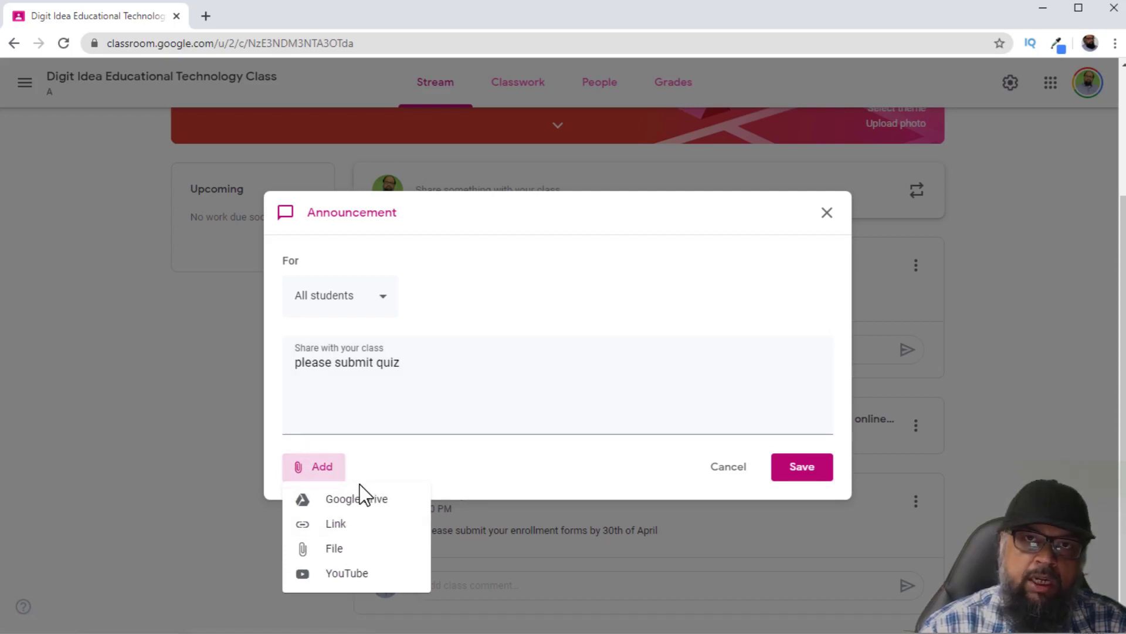
{"action": "left_click", "coordinate": [728, 467]}
{"action": "scroll", "coordinate": [735, 463], "scroll_direction": "up", "scroll_amount": 3}
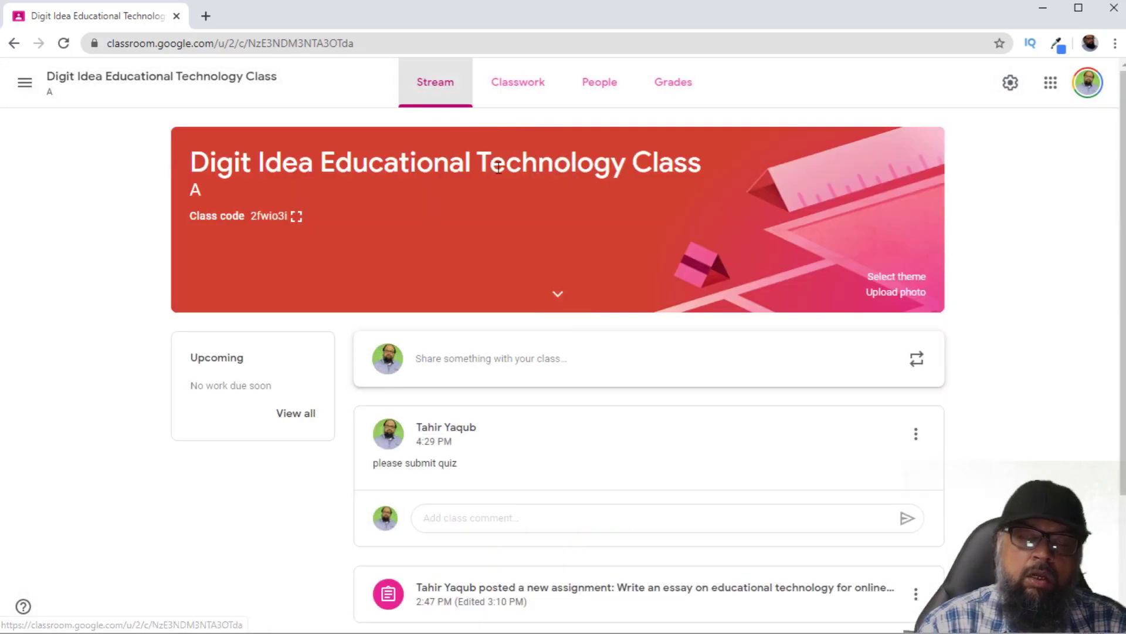
- Open the Classwork page and switch to the student's Chrome window to see it
{"action": "left_click", "coordinate": [508, 85]}
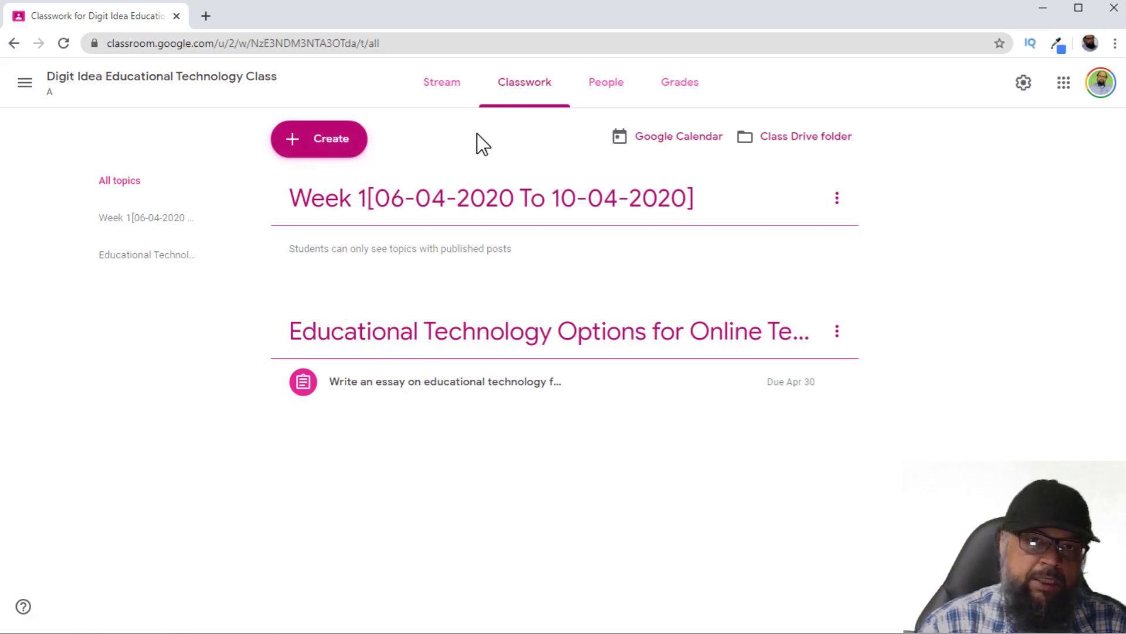
{"action": "key", "text": "alt+Tab"}
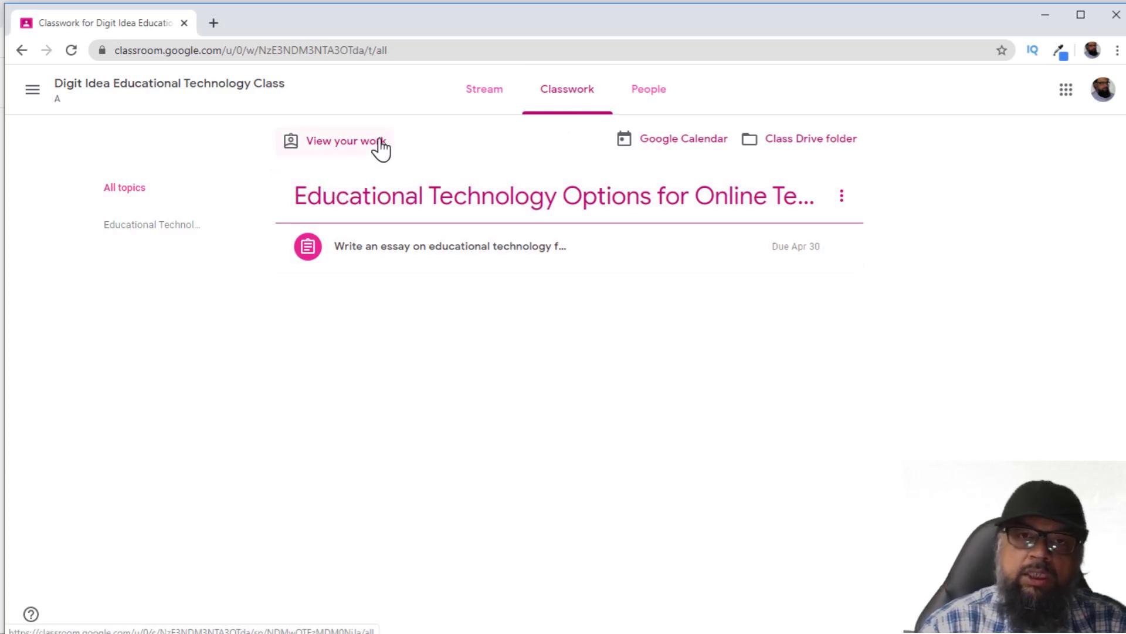
- As the student, view the stream's quiz announcement, its comment box, and the People list
{"action": "left_click", "coordinate": [487, 96]}
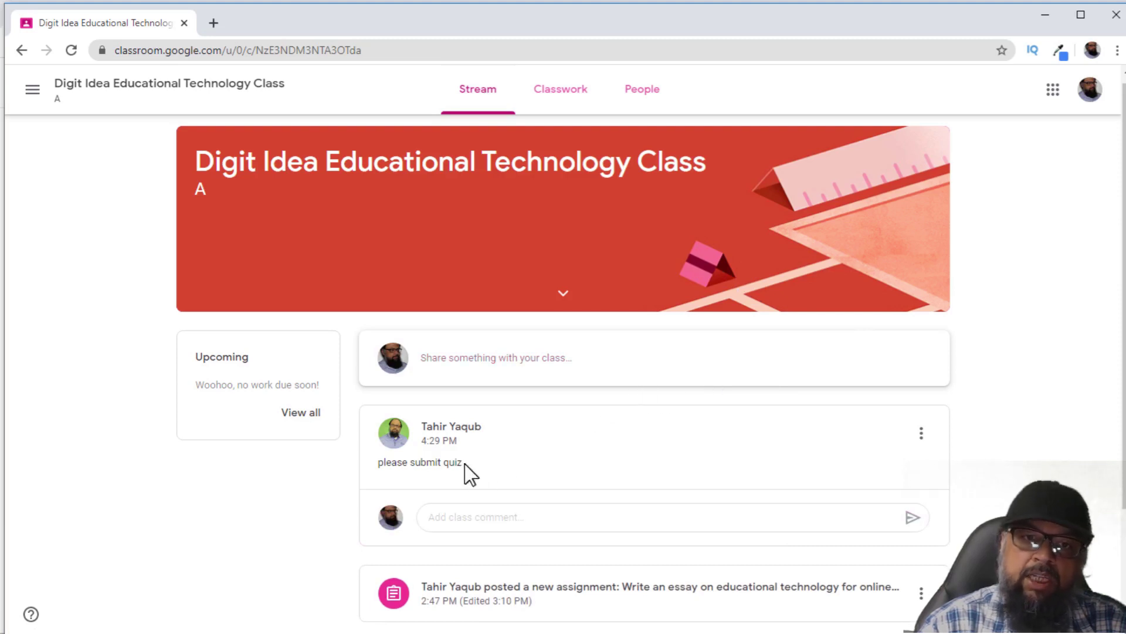
{"action": "left_click", "coordinate": [487, 517]}
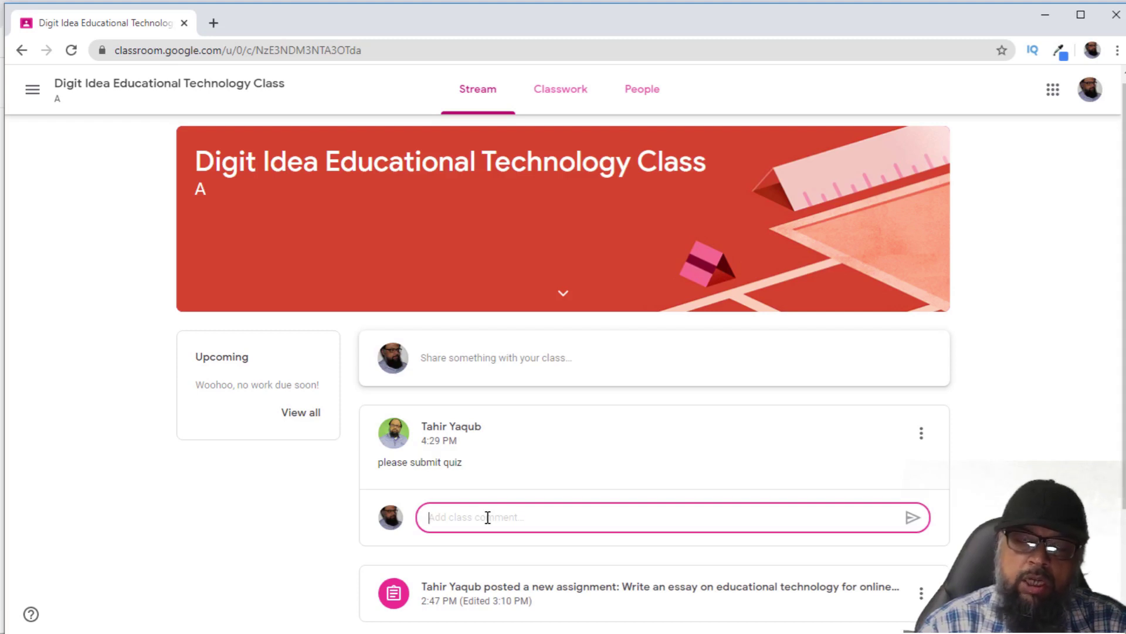
{"action": "left_click", "coordinate": [653, 93]}
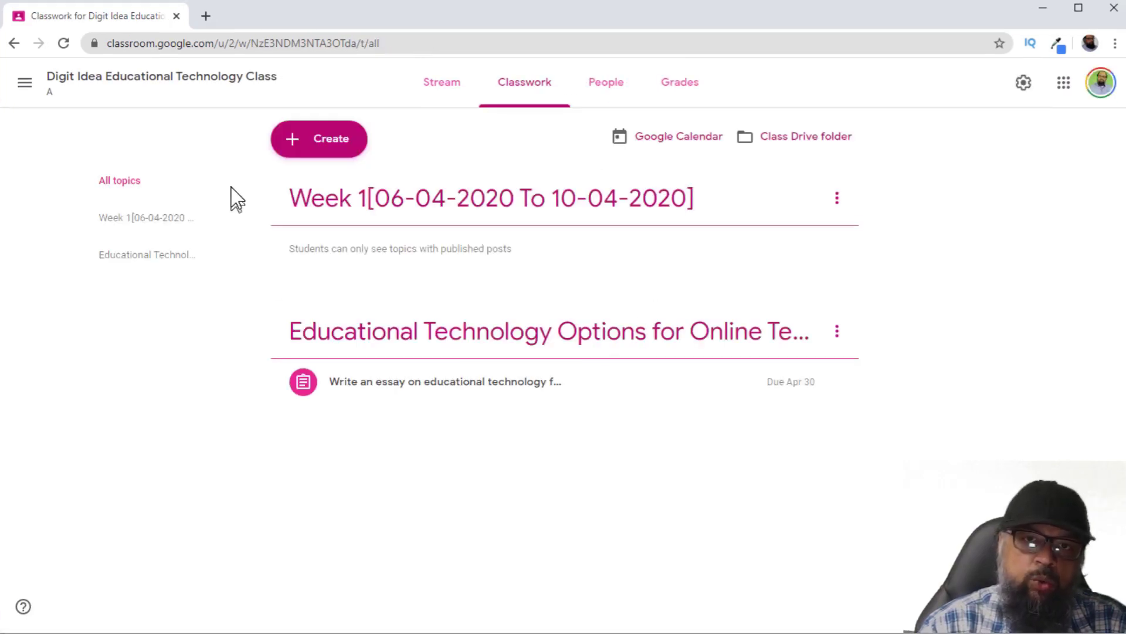
- Review the Digit Idea class's teacher roster on People, then its Grades page
{"action": "left_click", "coordinate": [599, 101]}
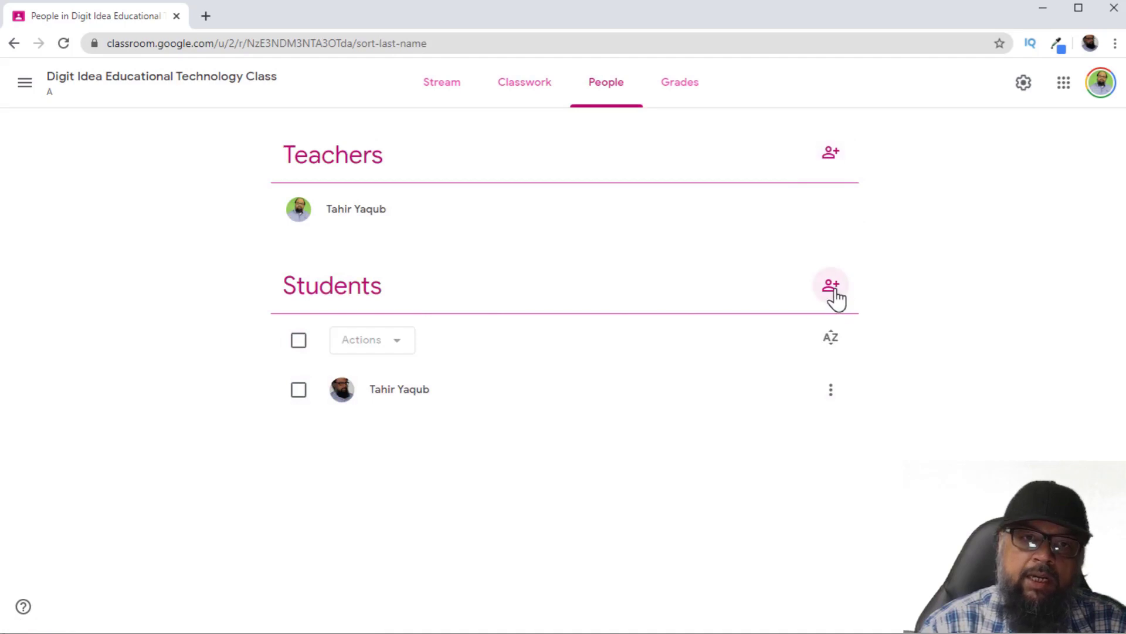
{"action": "left_click", "coordinate": [685, 101]}
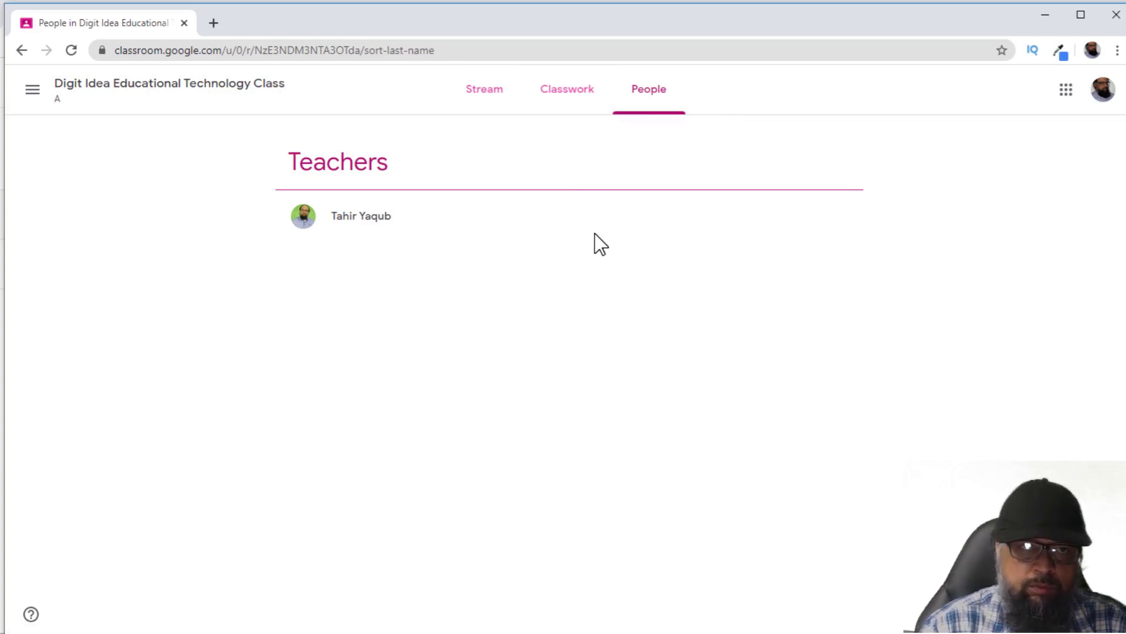
- From the student's class stream, open the essay assignment post to see its details
{"action": "left_click", "coordinate": [489, 103]}
{"action": "scroll", "coordinate": [855, 413], "scroll_direction": "down", "scroll_amount": 3}
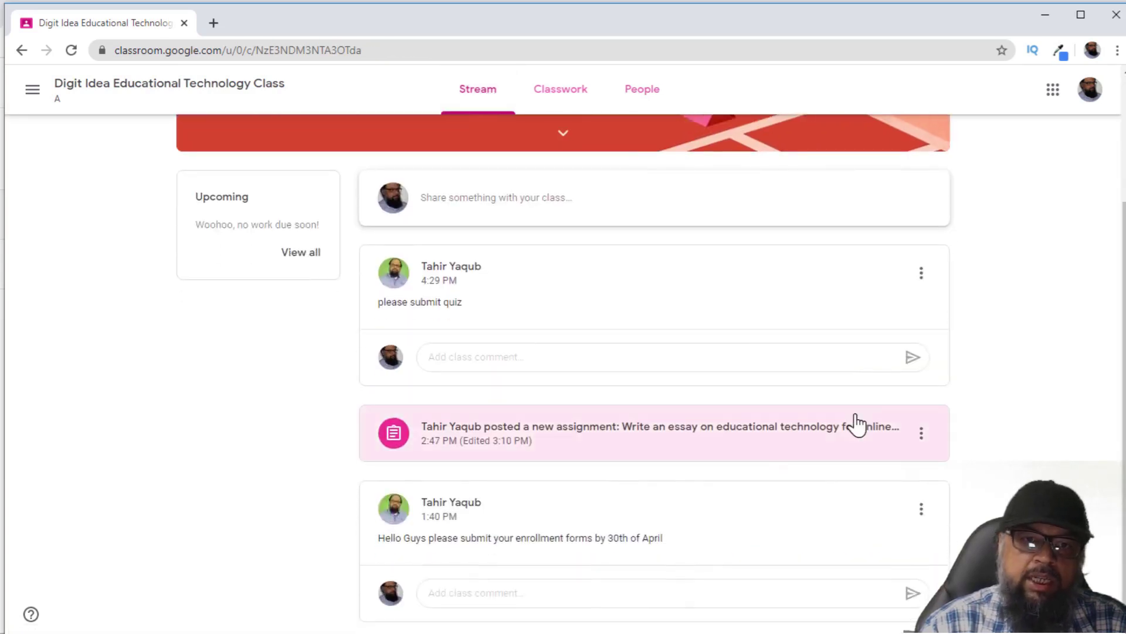
{"action": "left_click", "coordinate": [497, 451]}
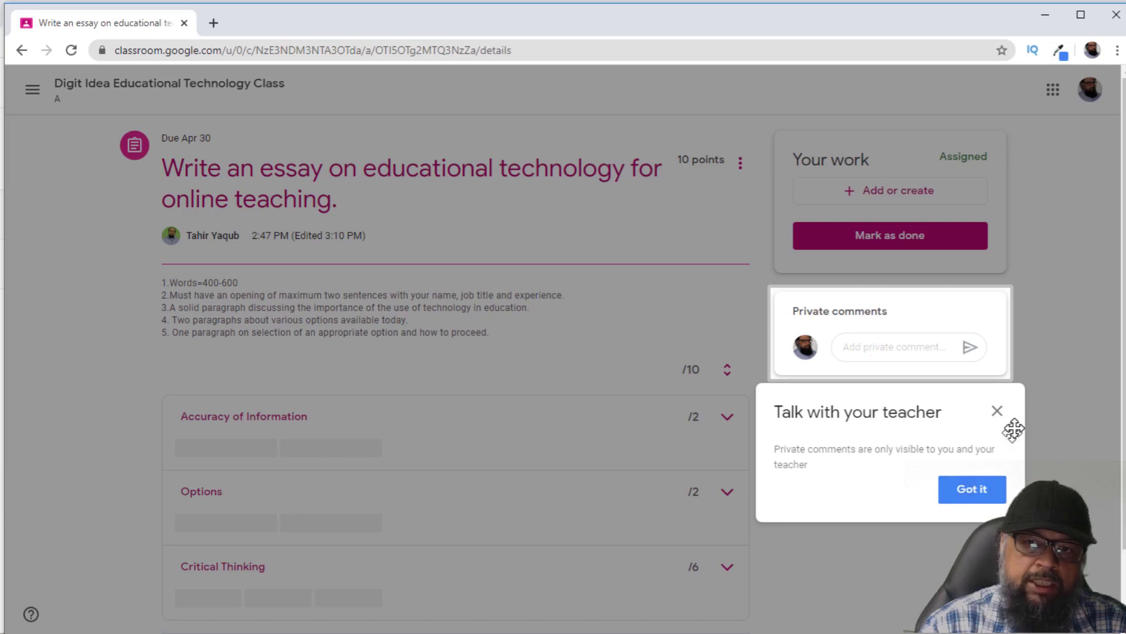
- Dismiss the 'Talk with your teacher' tip and expand the Accuracy of Information rubric criterion
{"action": "left_click", "coordinate": [998, 410]}
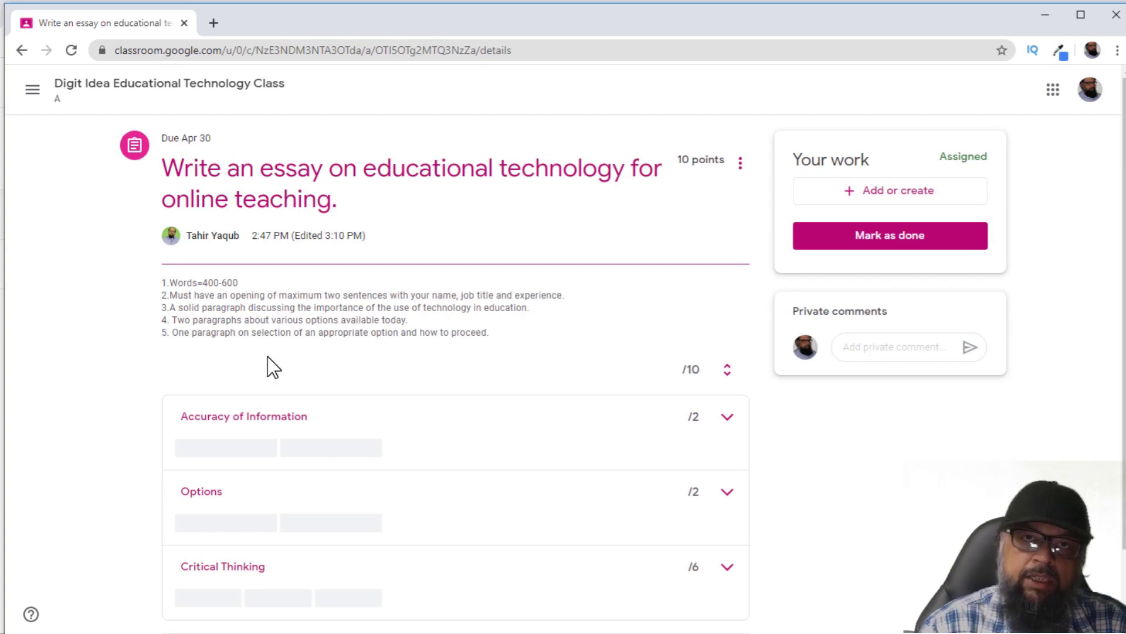
{"action": "scroll", "coordinate": [249, 357], "scroll_direction": "down", "scroll_amount": 1}
{"action": "scroll", "coordinate": [249, 358], "scroll_direction": "down", "scroll_amount": 1}
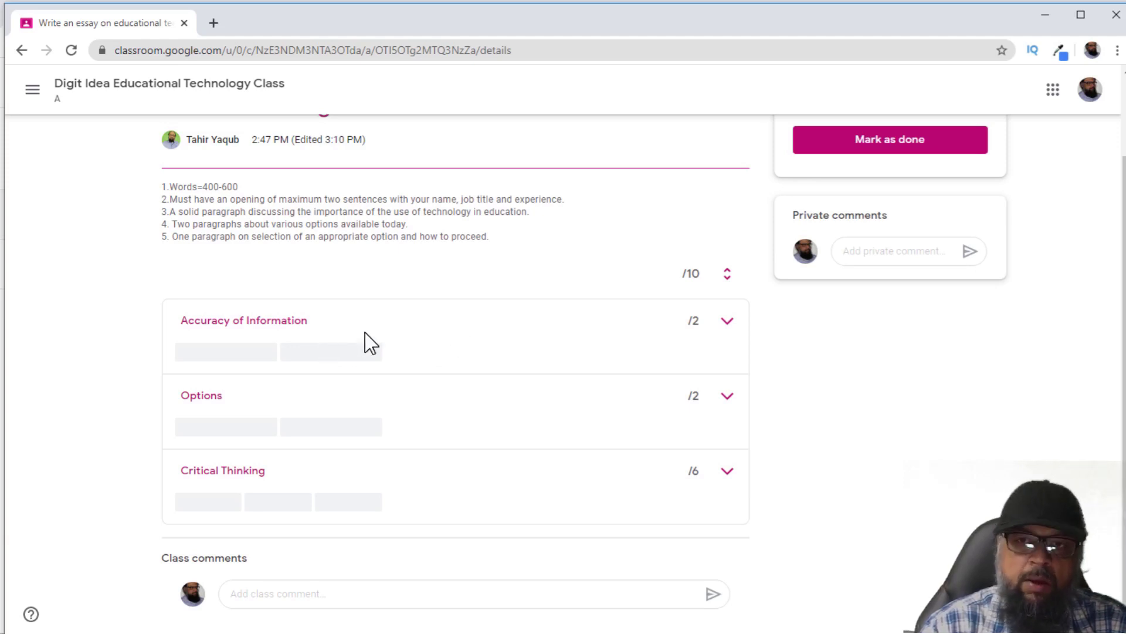
{"action": "left_click", "coordinate": [730, 326]}
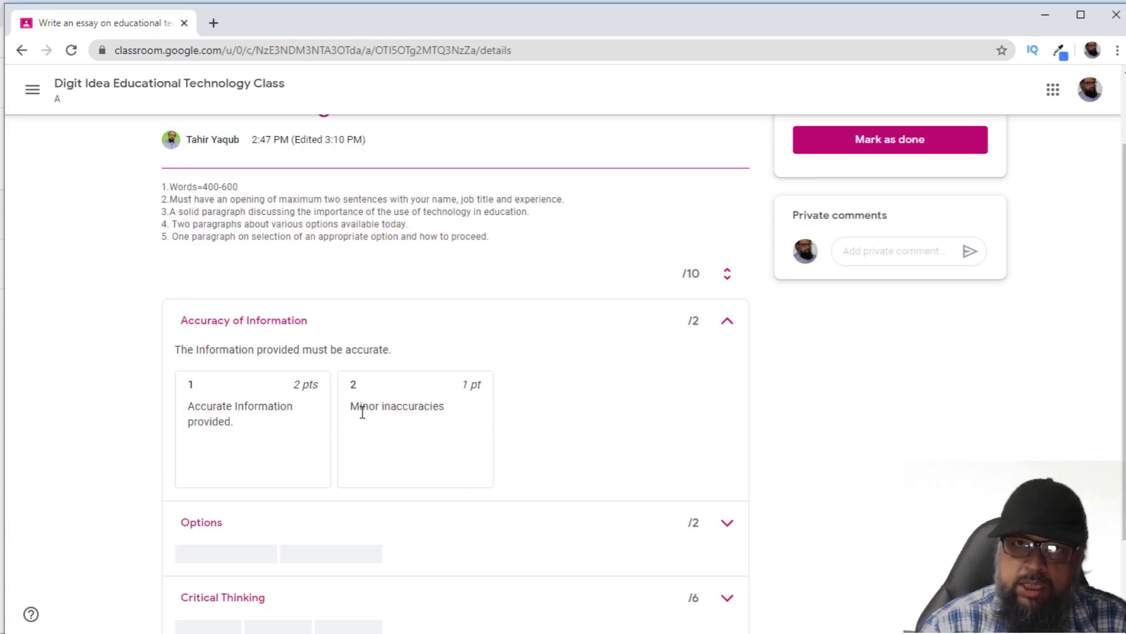
- Expand the Options and Critical Thinking rubric criteria, then return to the top of the page
{"action": "scroll", "coordinate": [359, 408], "scroll_direction": "down", "scroll_amount": 2}
{"action": "left_click", "coordinate": [728, 396]}
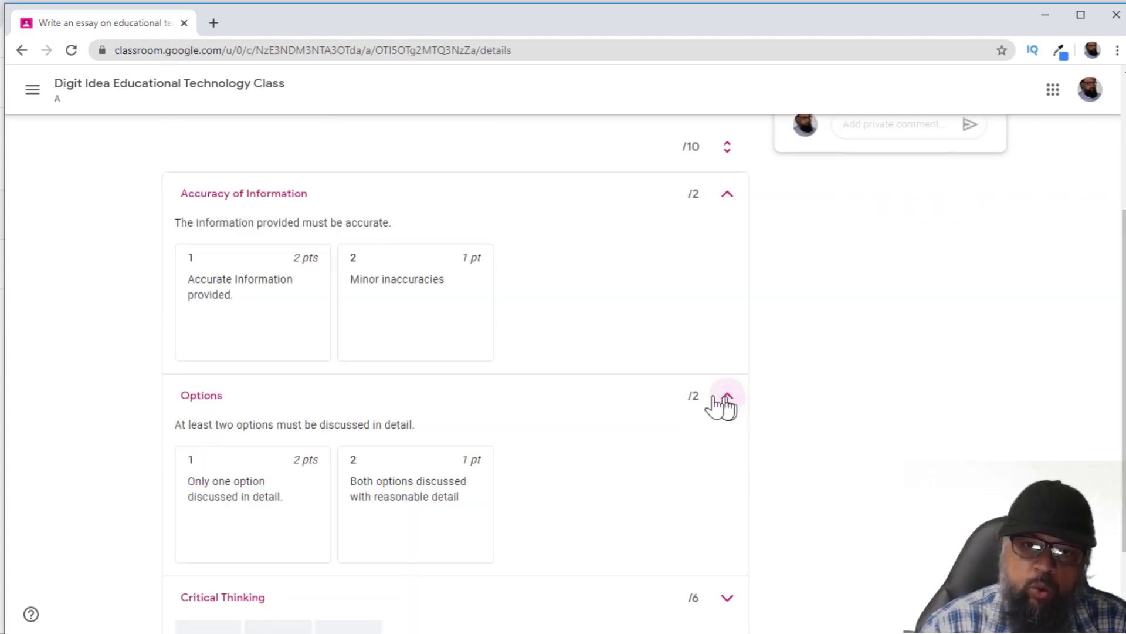
{"action": "scroll", "coordinate": [651, 405], "scroll_direction": "down", "scroll_amount": 1}
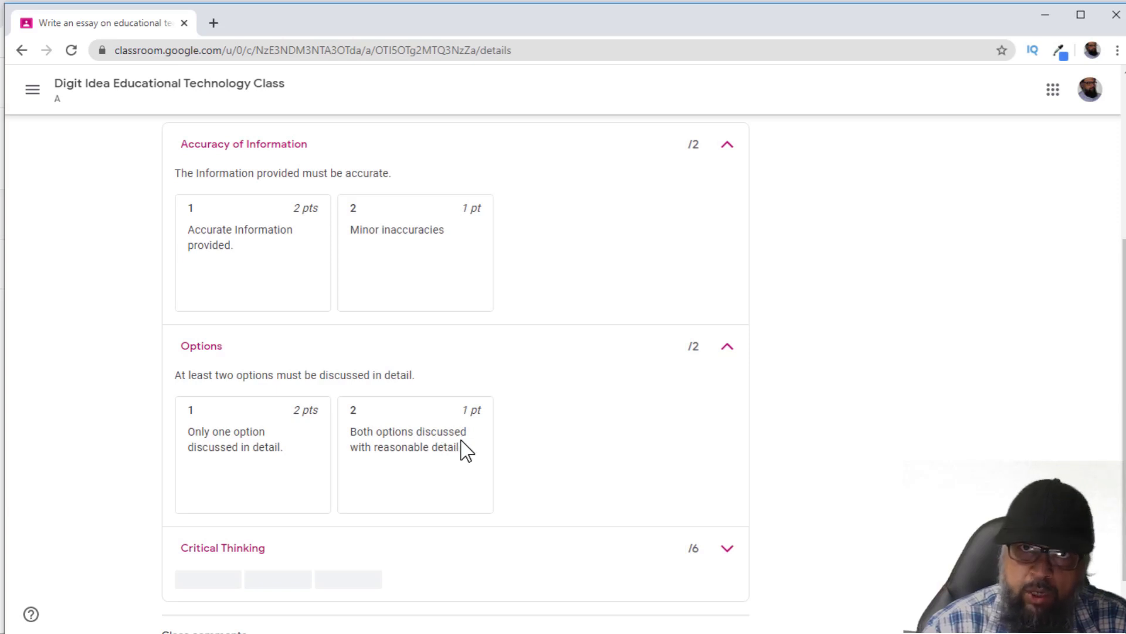
{"action": "scroll", "coordinate": [734, 481], "scroll_direction": "down", "scroll_amount": 1}
{"action": "left_click", "coordinate": [729, 475]}
{"action": "scroll", "coordinate": [302, 457], "scroll_direction": "down", "scroll_amount": 2}
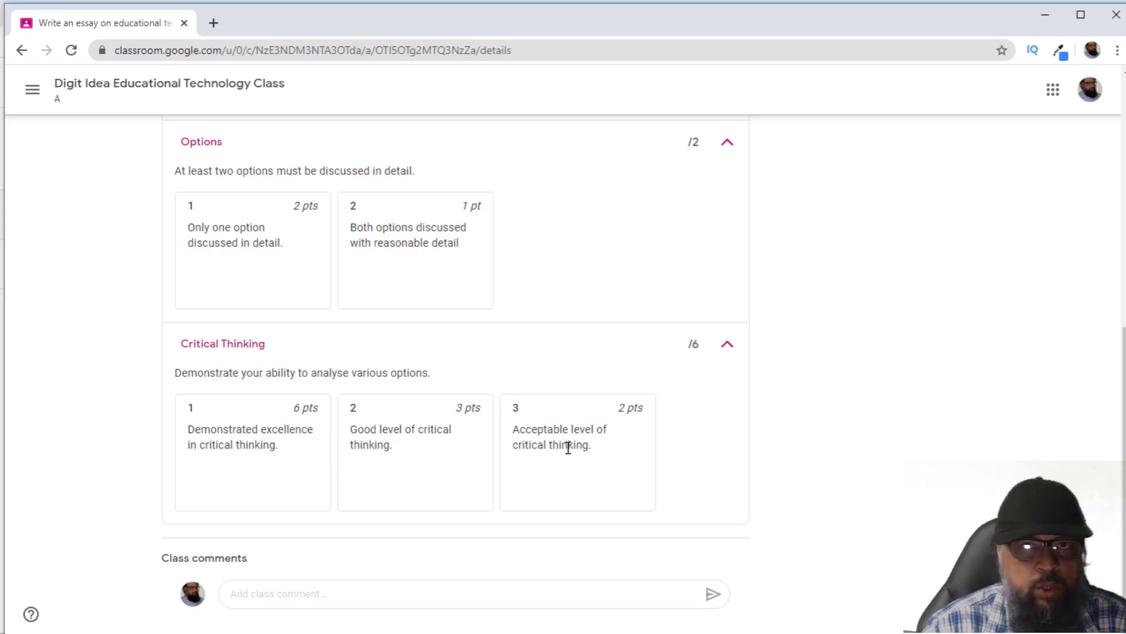
{"action": "scroll", "coordinate": [568, 449], "scroll_direction": "up", "scroll_amount": 1}
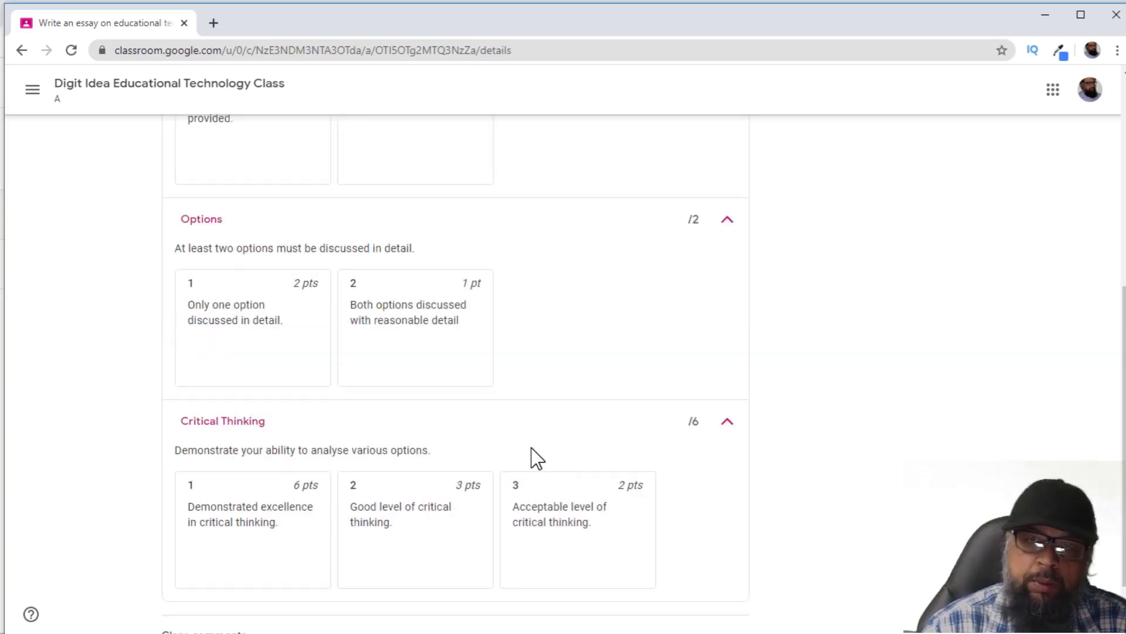
{"action": "scroll", "coordinate": [733, 416], "scroll_direction": "up", "scroll_amount": 5}
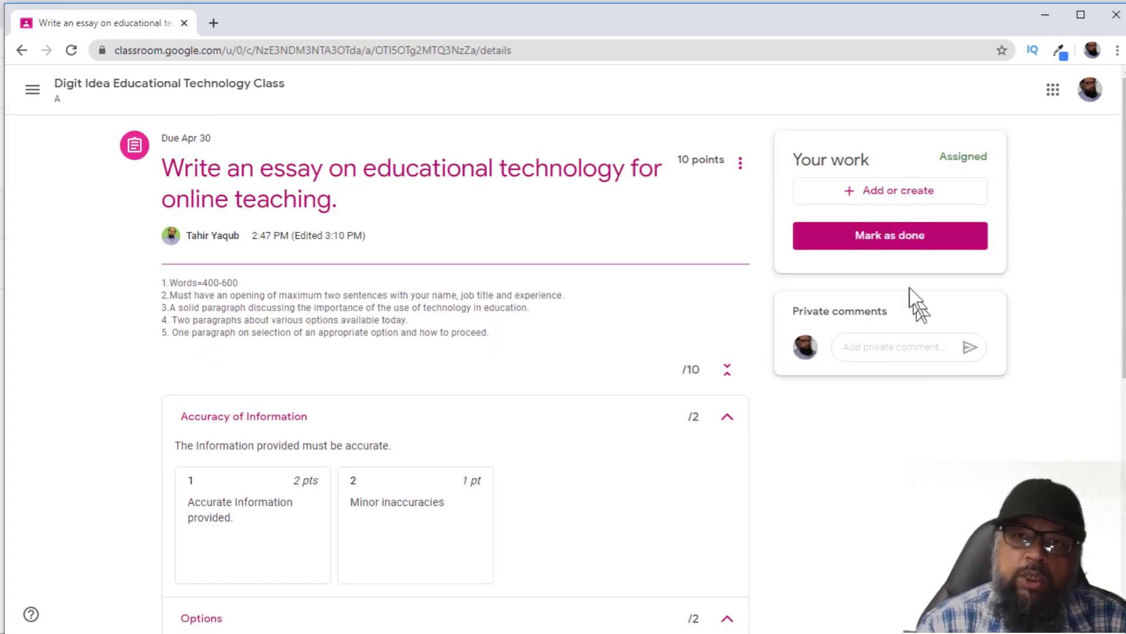
{"action": "left_click", "coordinate": [897, 195]}
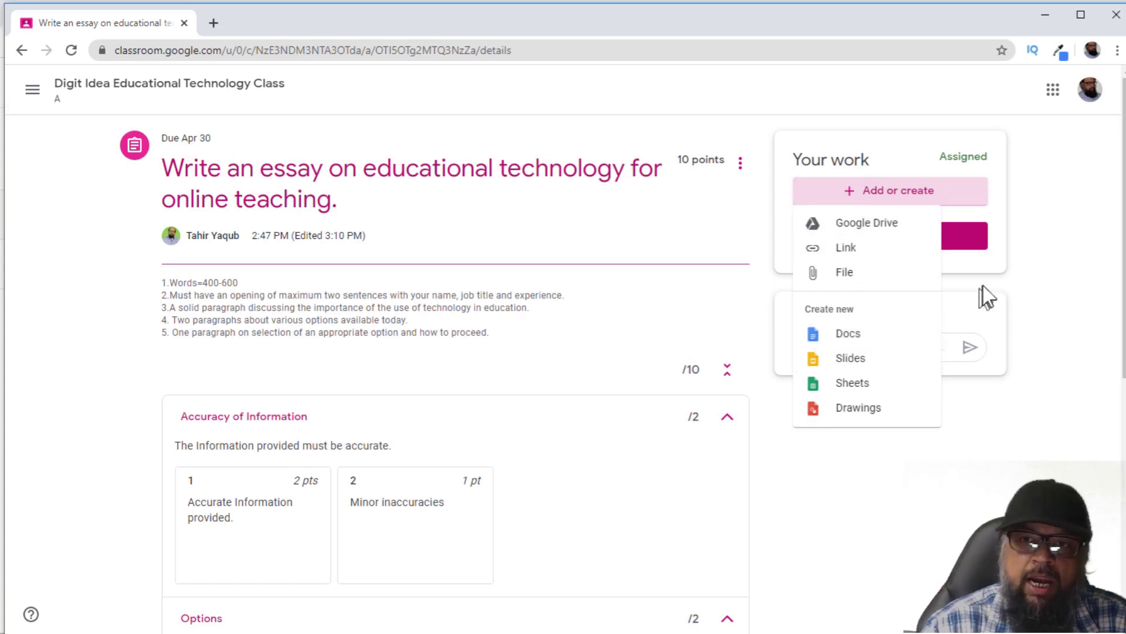
{"action": "left_click", "coordinate": [1037, 262]}
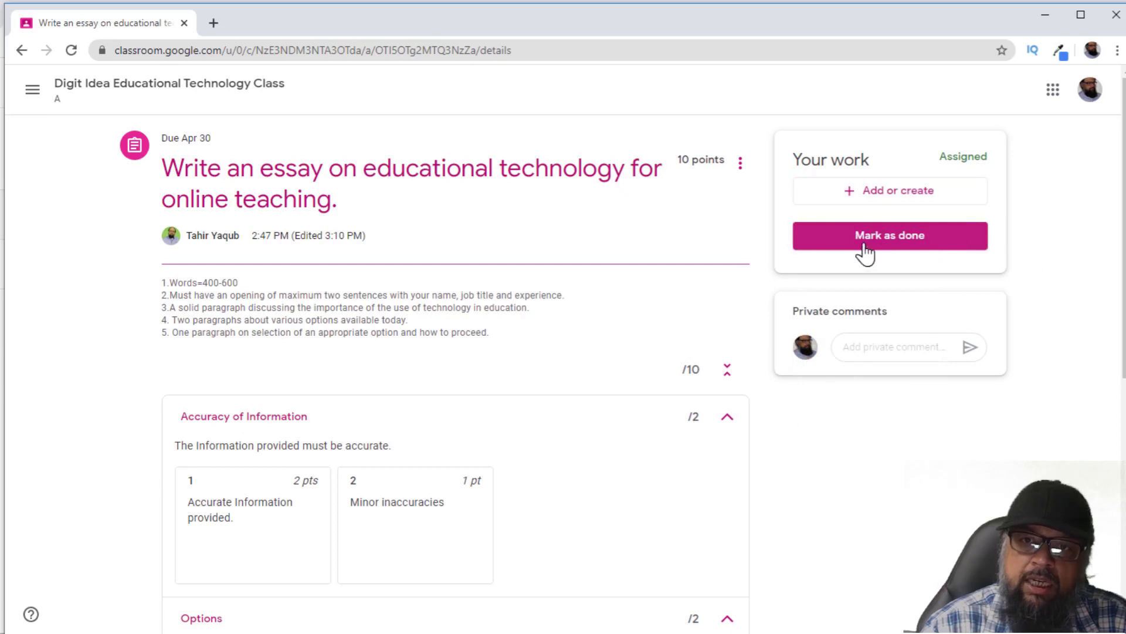
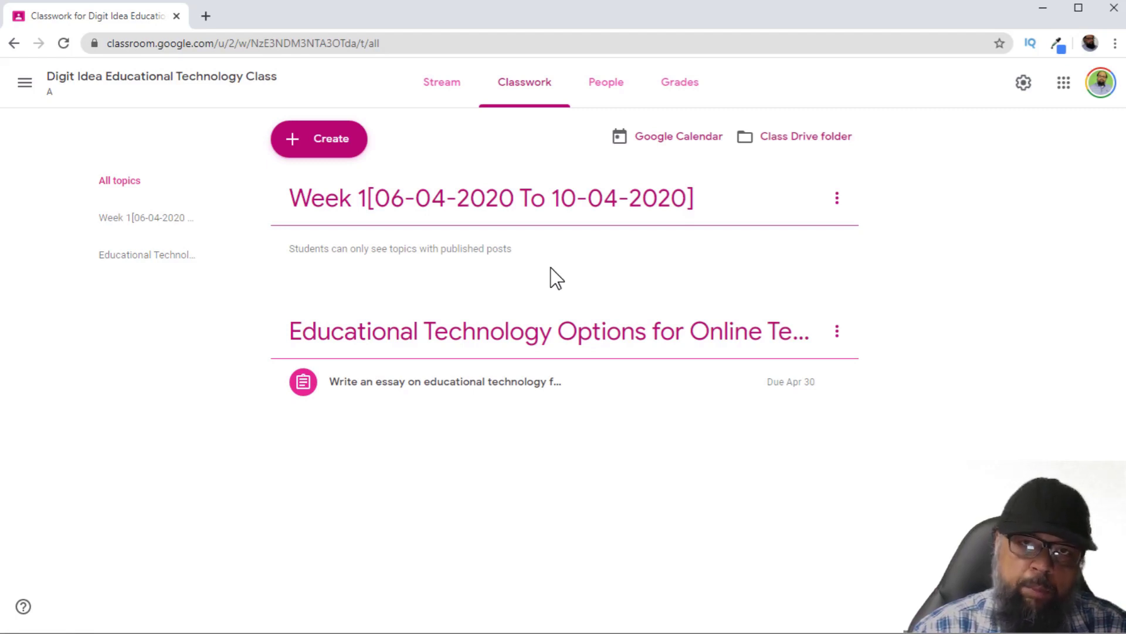
- Open the Create menu on the Classwork page to see the new classwork options
{"action": "left_click", "coordinate": [319, 147]}
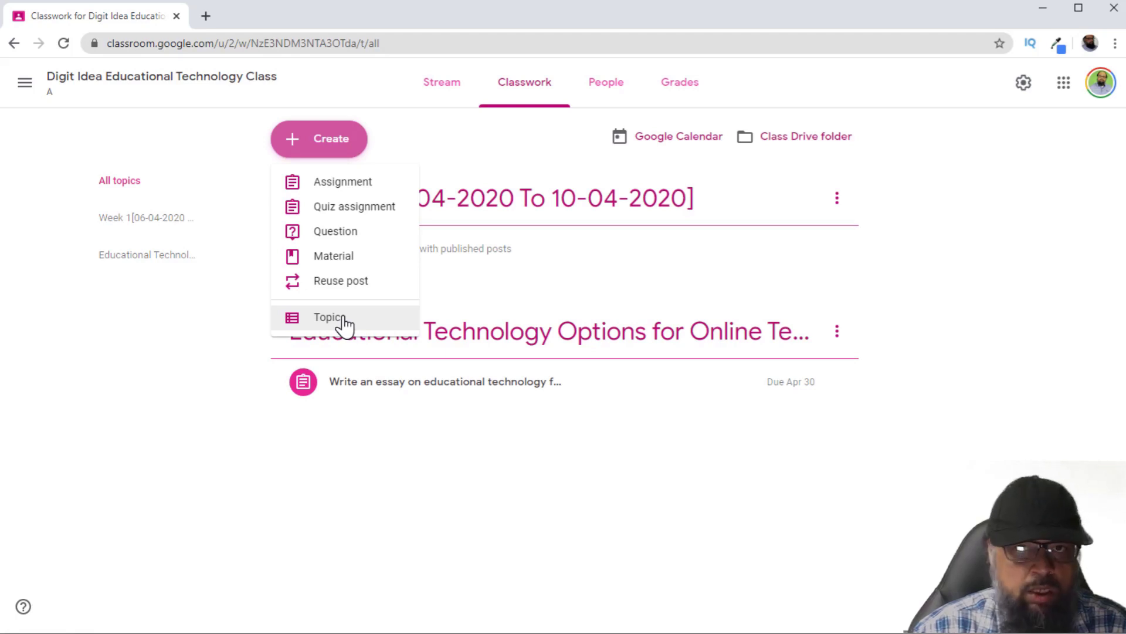
{"action": "left_click", "coordinate": [337, 189]}
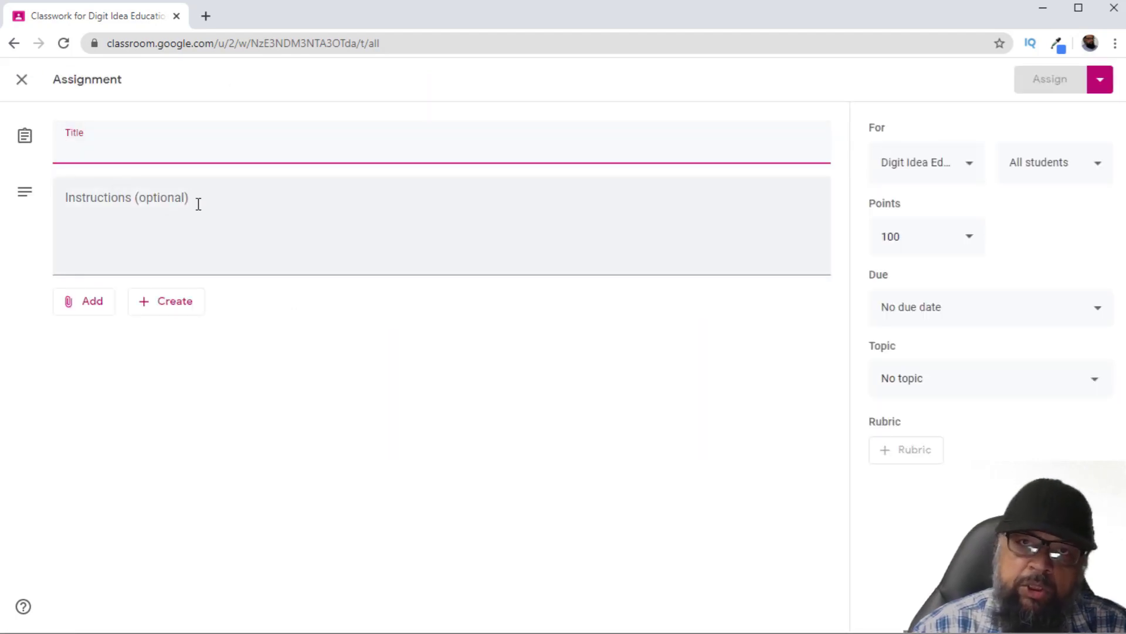
{"action": "left_click", "coordinate": [1099, 320]}
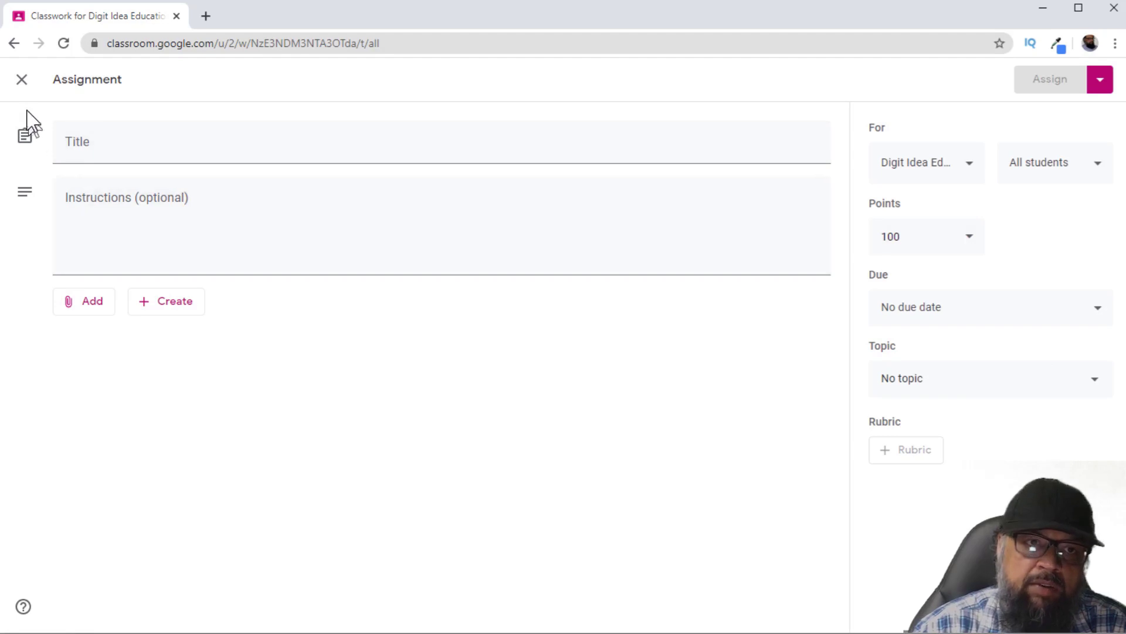
{"action": "left_click", "coordinate": [21, 81]}
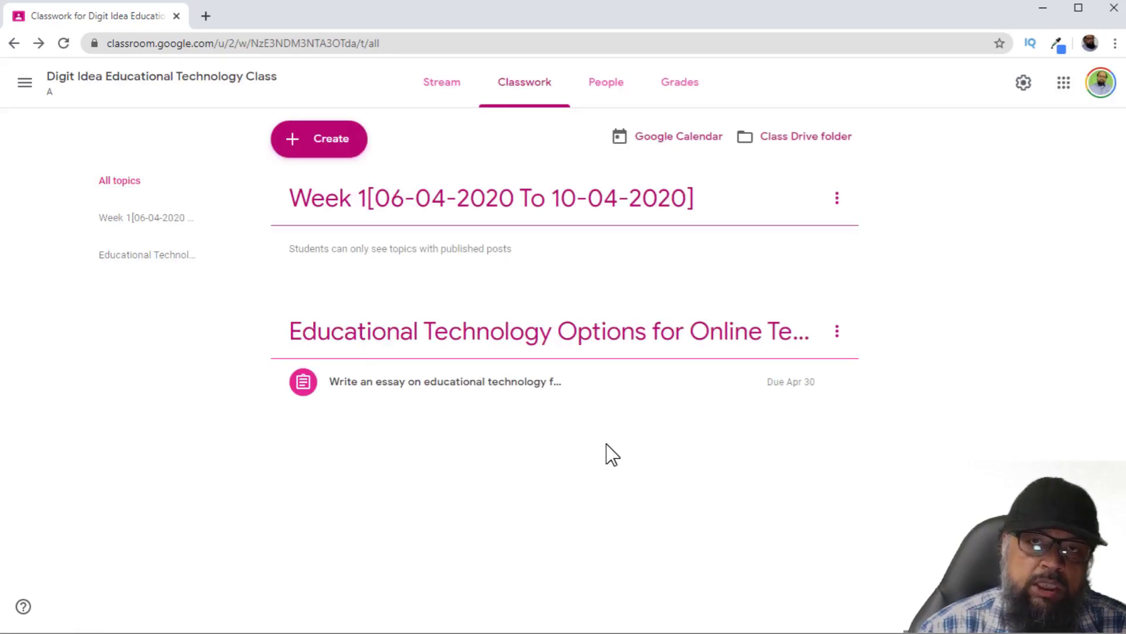
{"action": "left_click", "coordinate": [381, 346]}
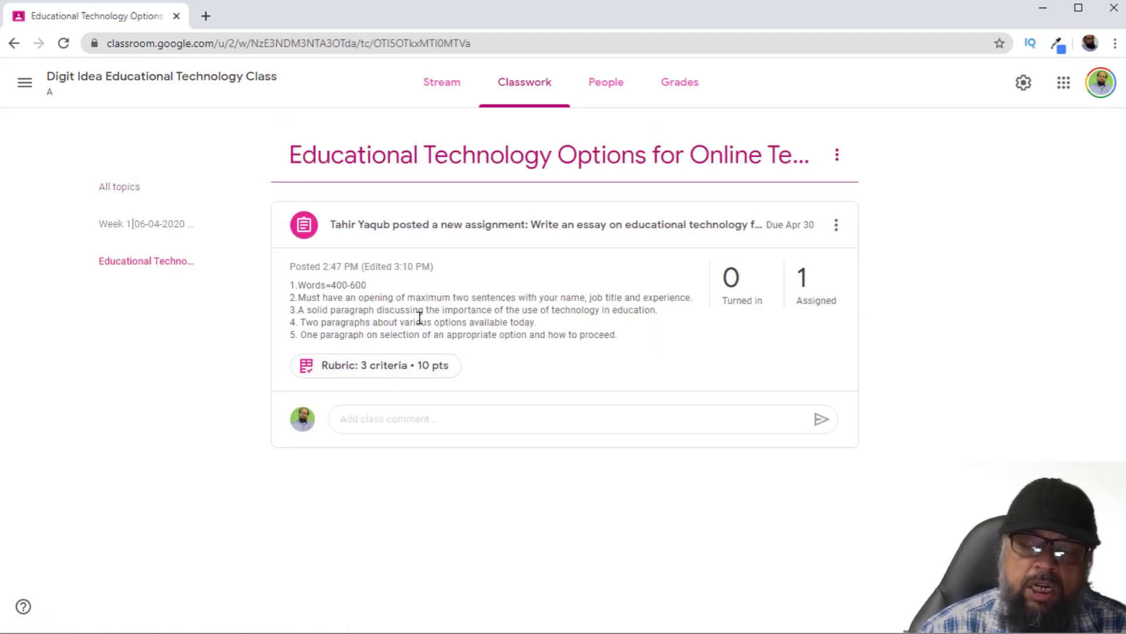
- Change the essay assignment's topic to Week 1, save it, and view the Week 1 topic
{"action": "left_click", "coordinate": [836, 228]}
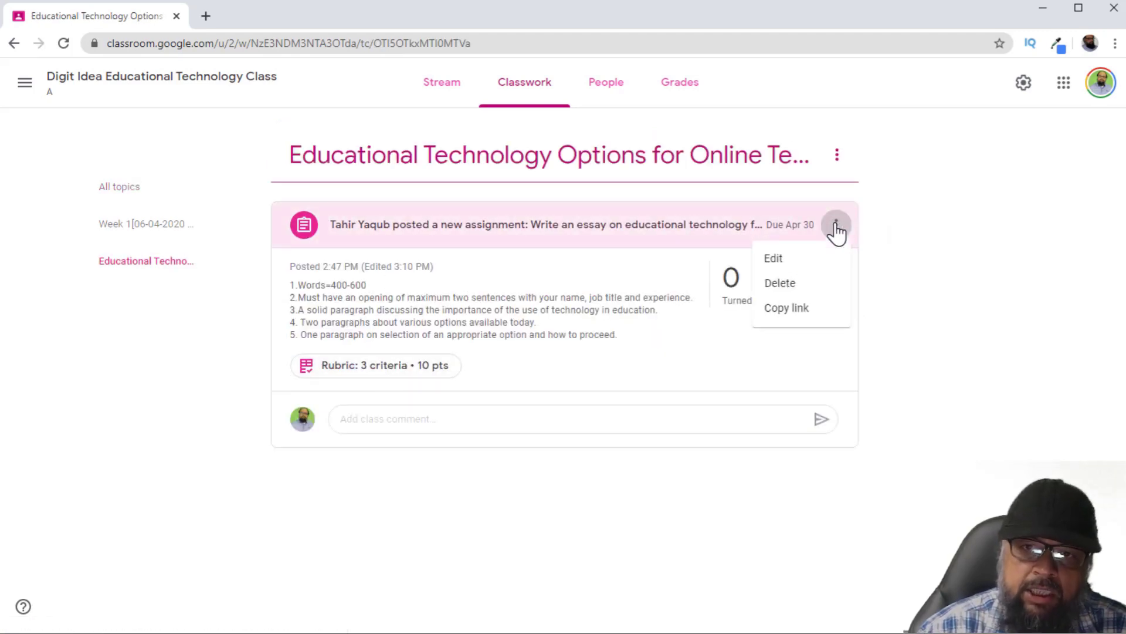
{"action": "left_click", "coordinate": [796, 261]}
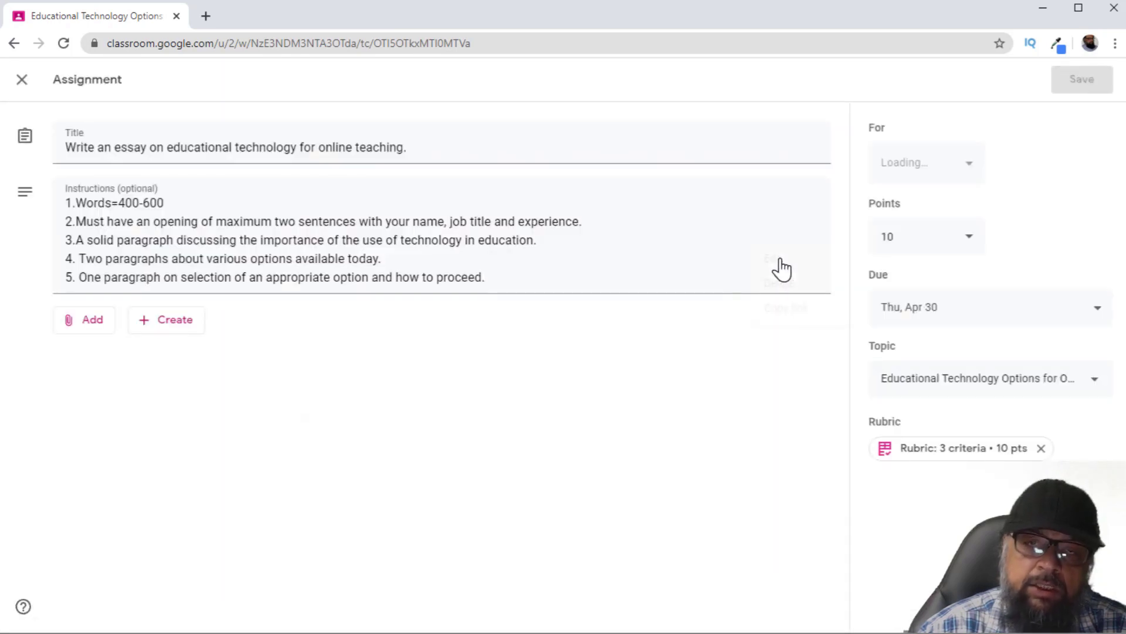
{"action": "left_click", "coordinate": [1095, 393]}
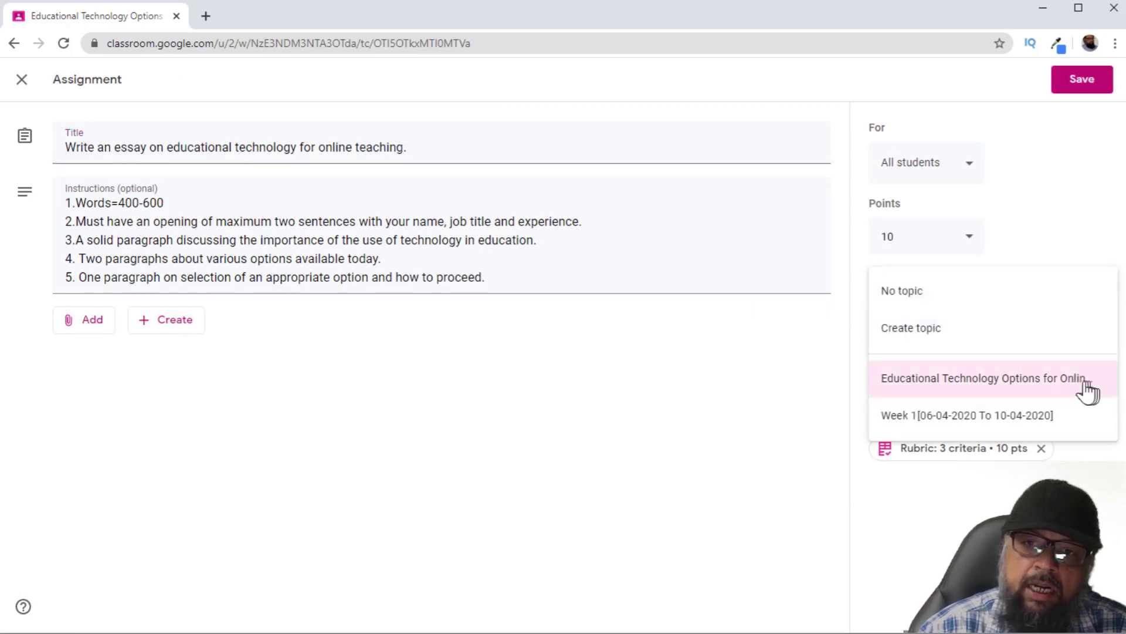
{"action": "left_click", "coordinate": [928, 417]}
{"action": "left_click", "coordinate": [1089, 80]}
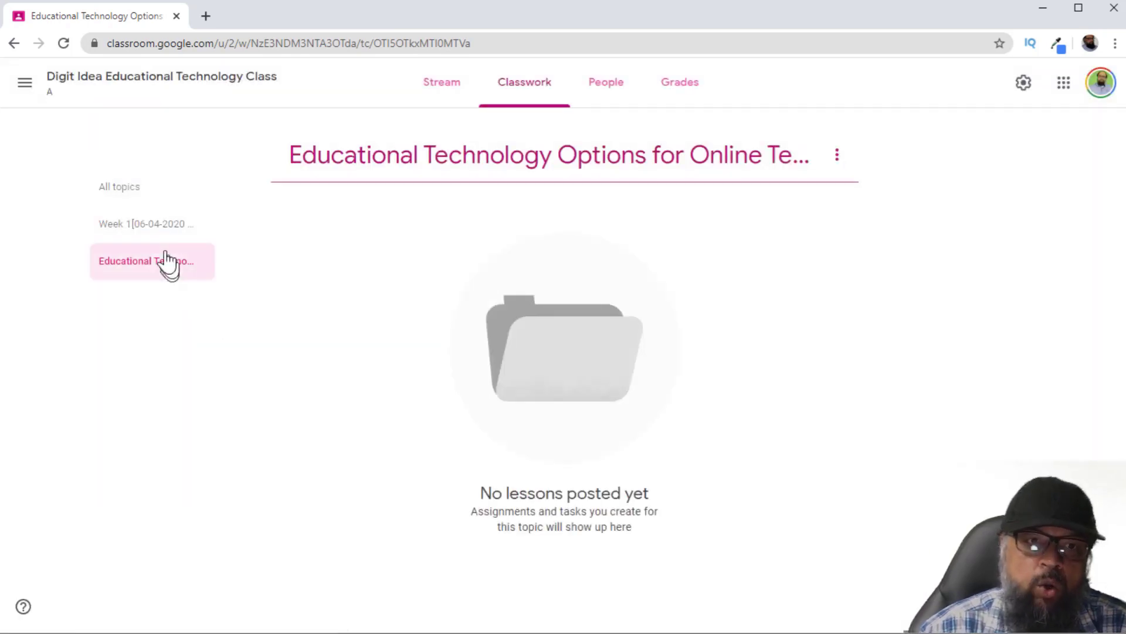
{"action": "left_click", "coordinate": [165, 234]}
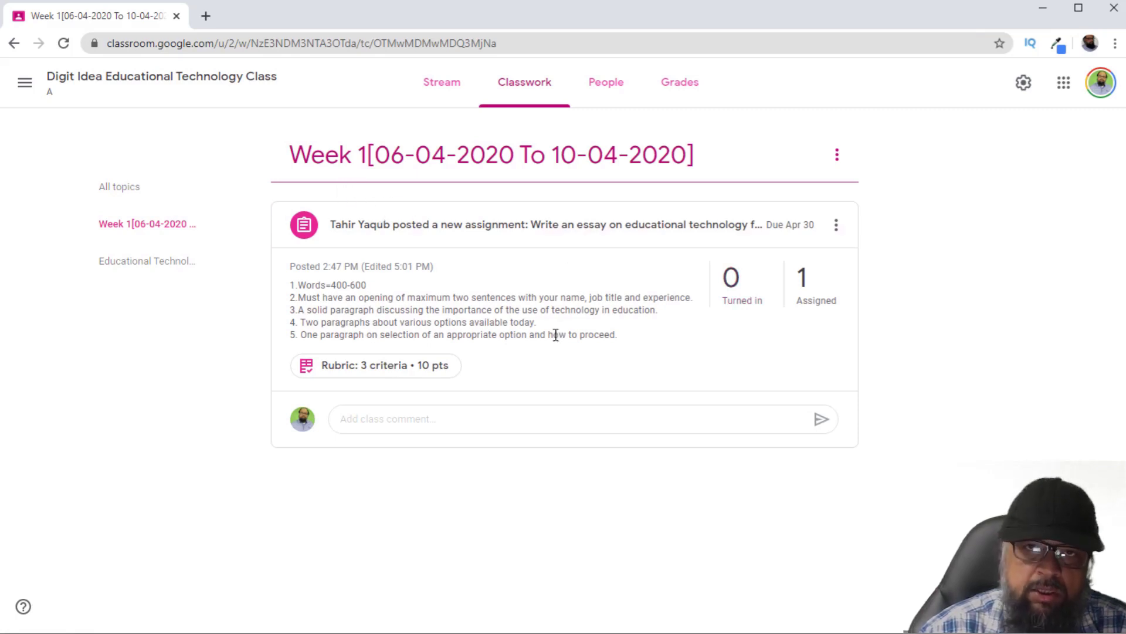
- Add a new blank Google Docs file to the essay assignment, then open its rubric
{"action": "left_click", "coordinate": [841, 231]}
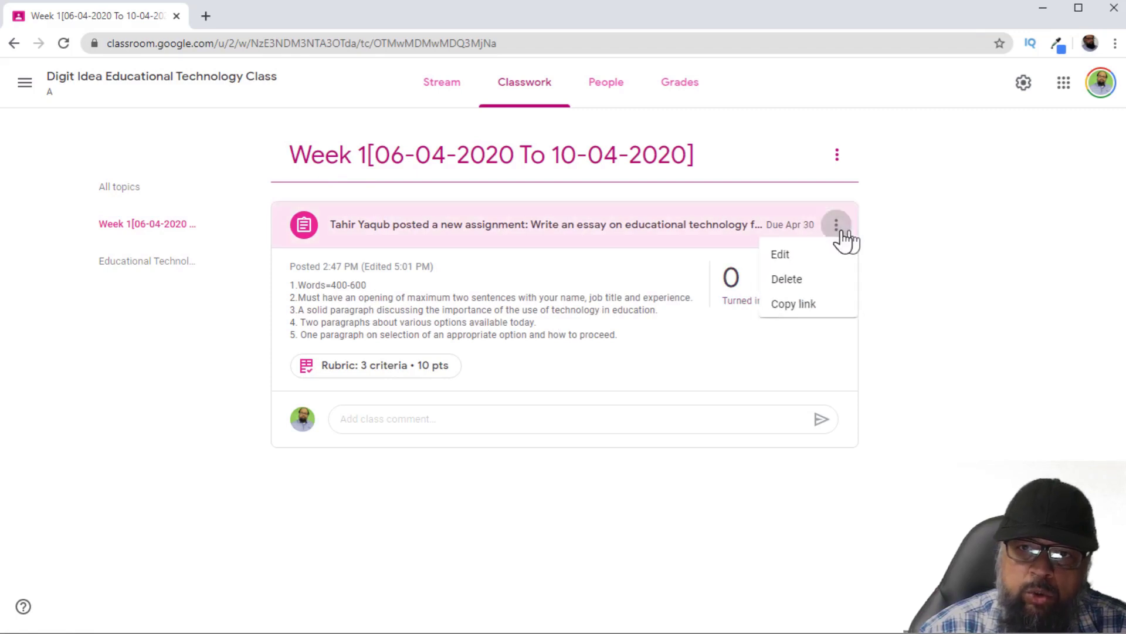
{"action": "left_click", "coordinate": [779, 257]}
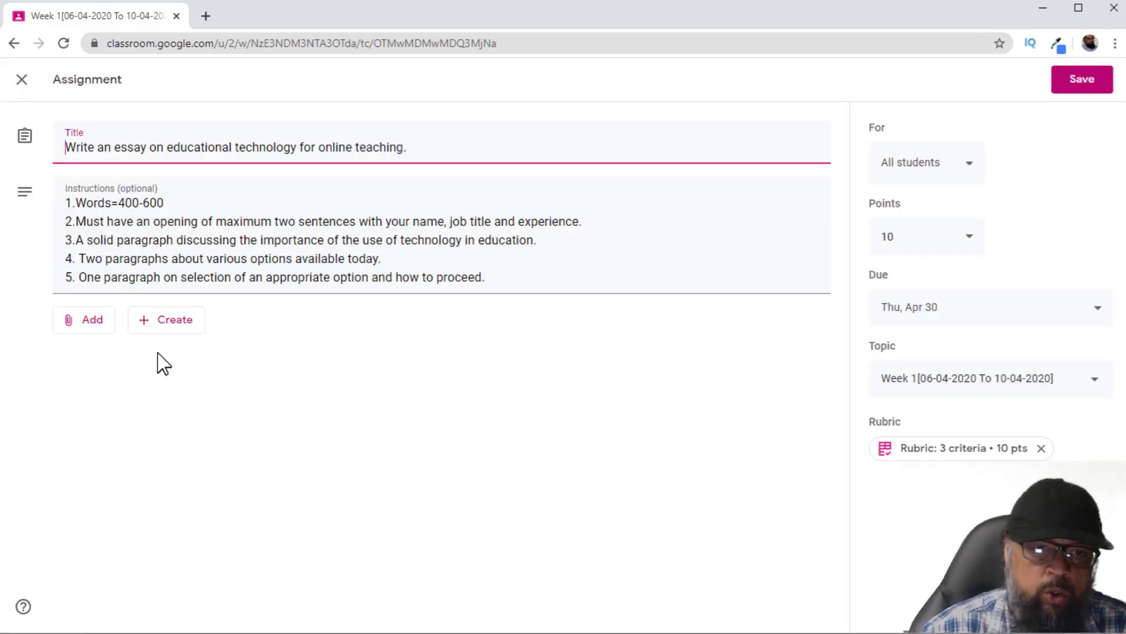
{"action": "left_click", "coordinate": [95, 329]}
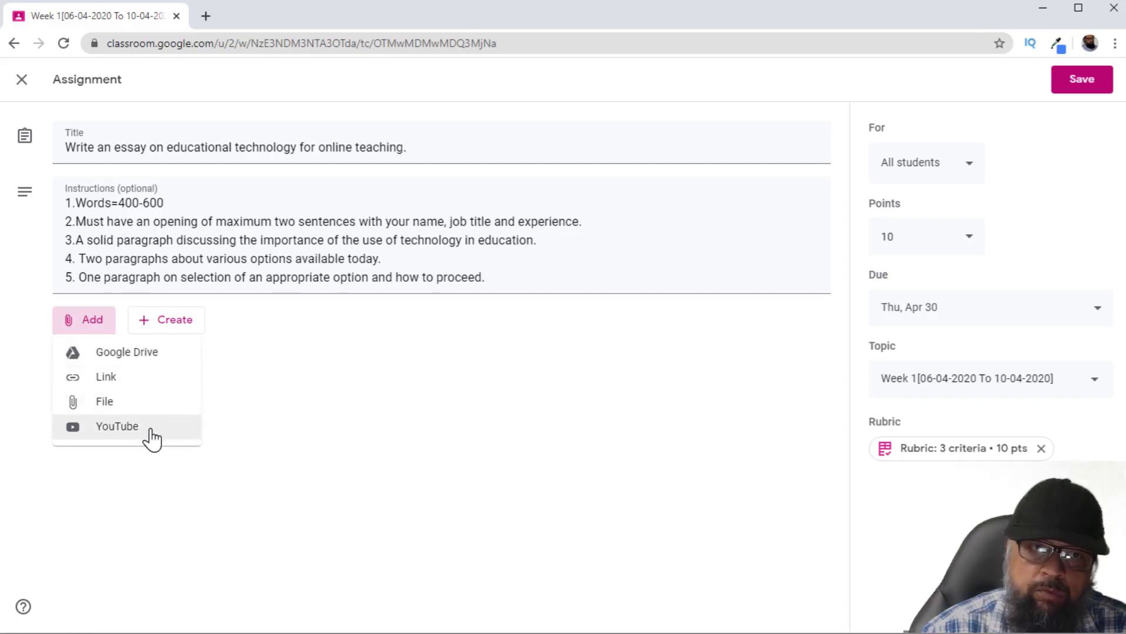
{"action": "key", "text": "Escape"}
{"action": "left_click", "coordinate": [168, 329]}
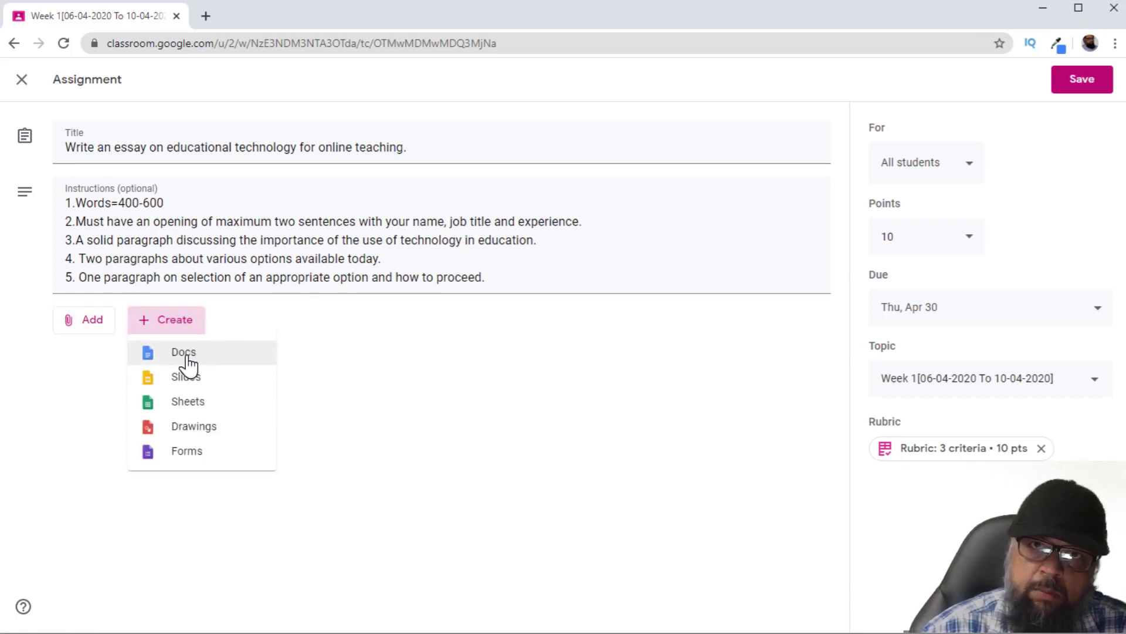
{"action": "left_click", "coordinate": [183, 352]}
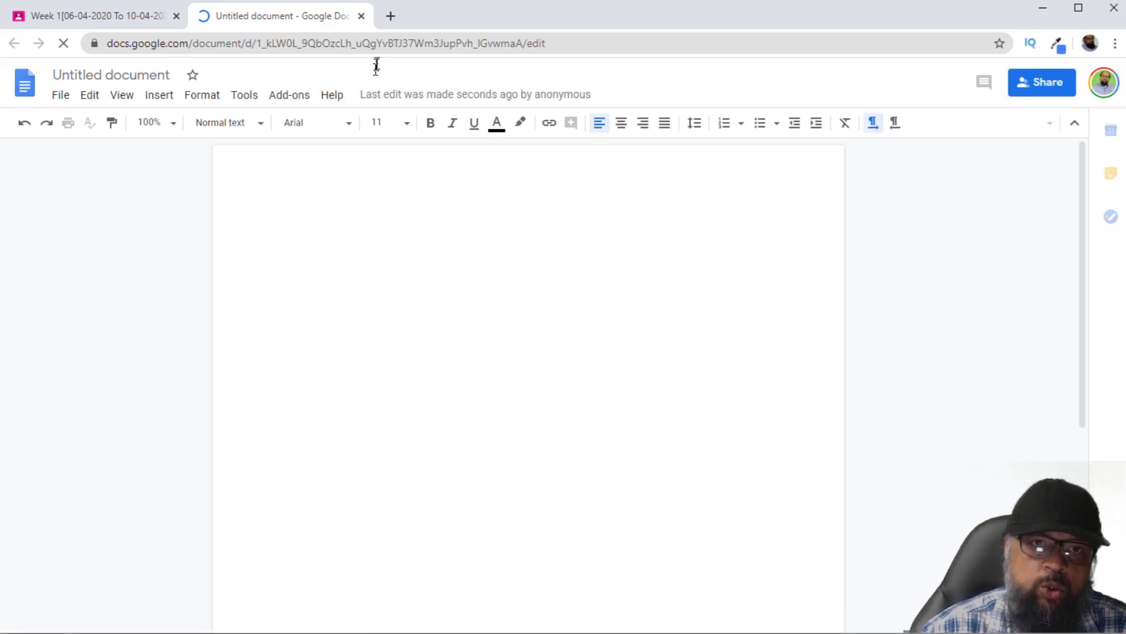
{"action": "left_click", "coordinate": [362, 15]}
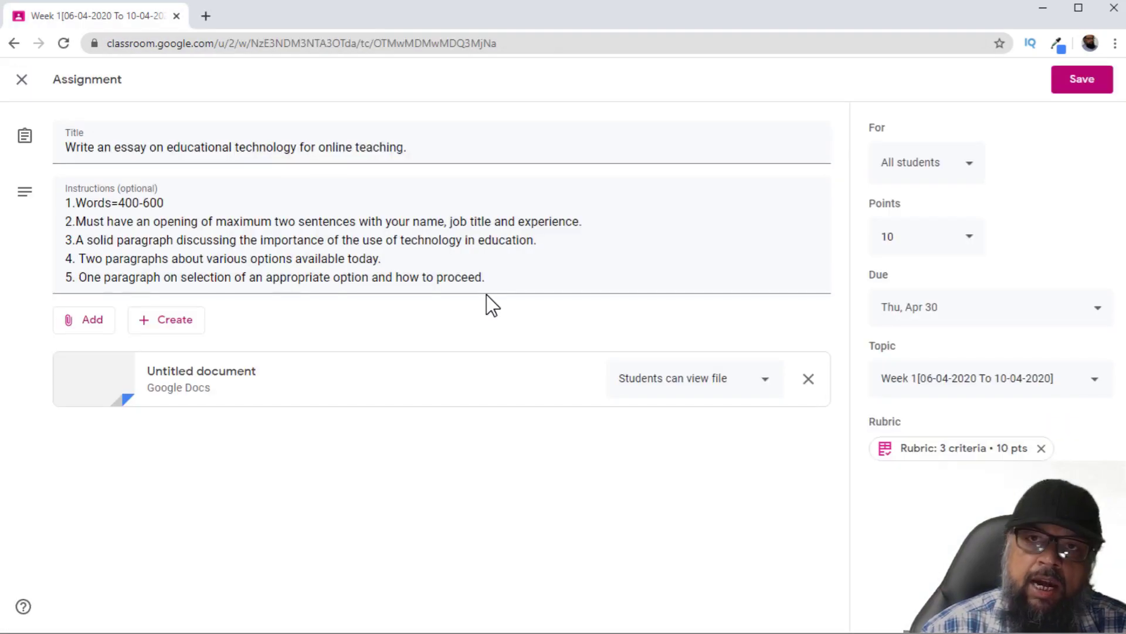
{"action": "left_click", "coordinate": [932, 447]}
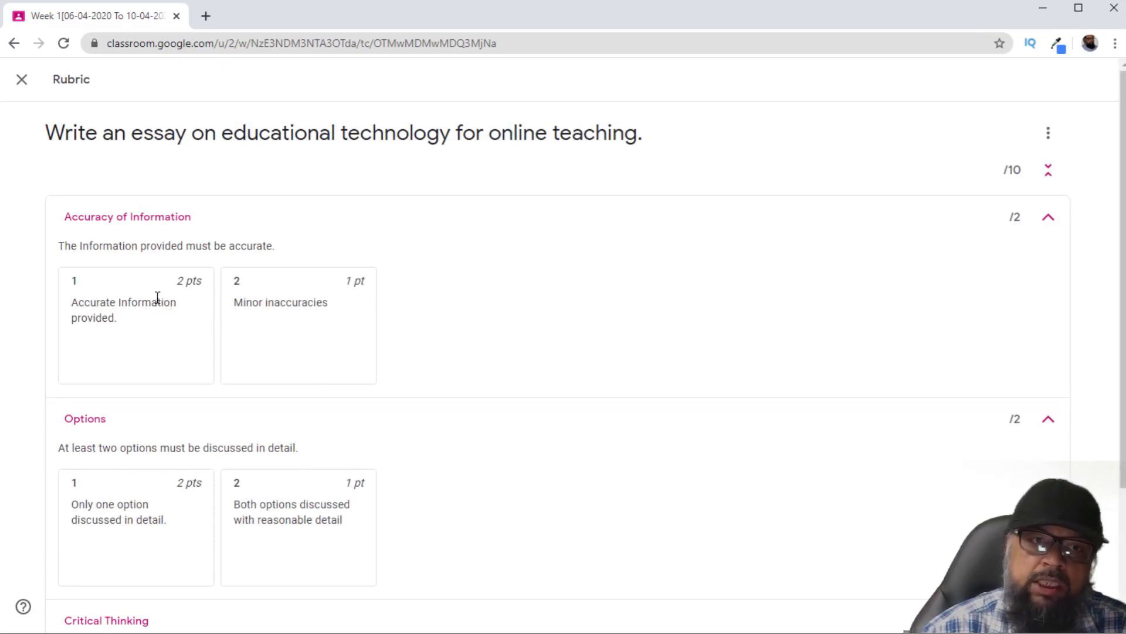
{"action": "left_click", "coordinate": [1052, 139]}
{"action": "left_click", "coordinate": [946, 172]}
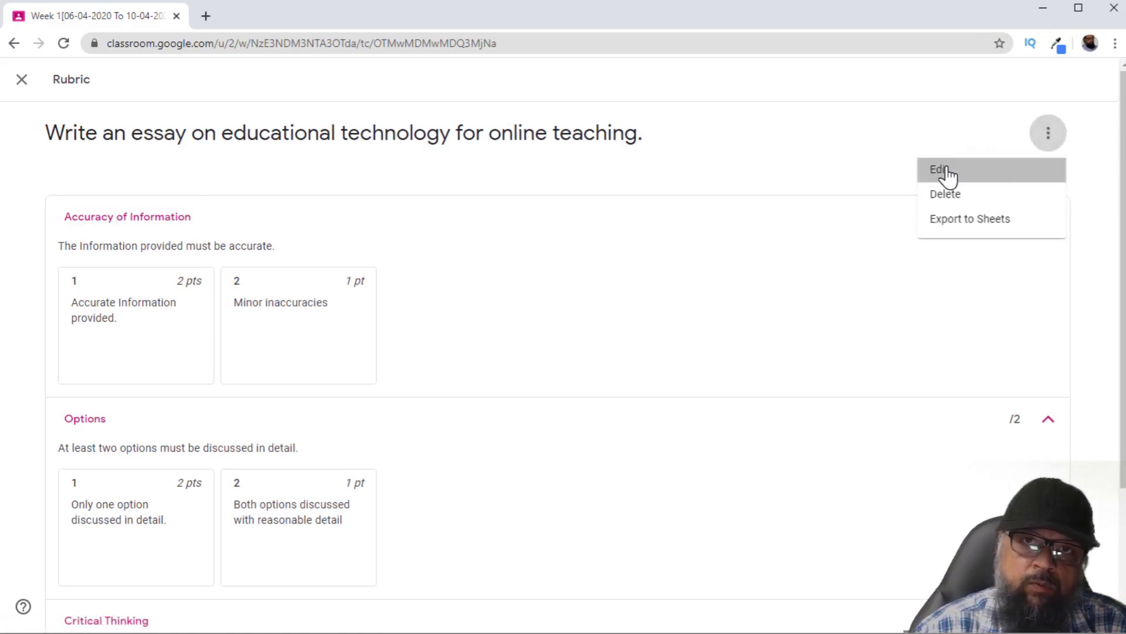
{"action": "scroll", "coordinate": [594, 390], "scroll_direction": "up", "scroll_amount": 1}
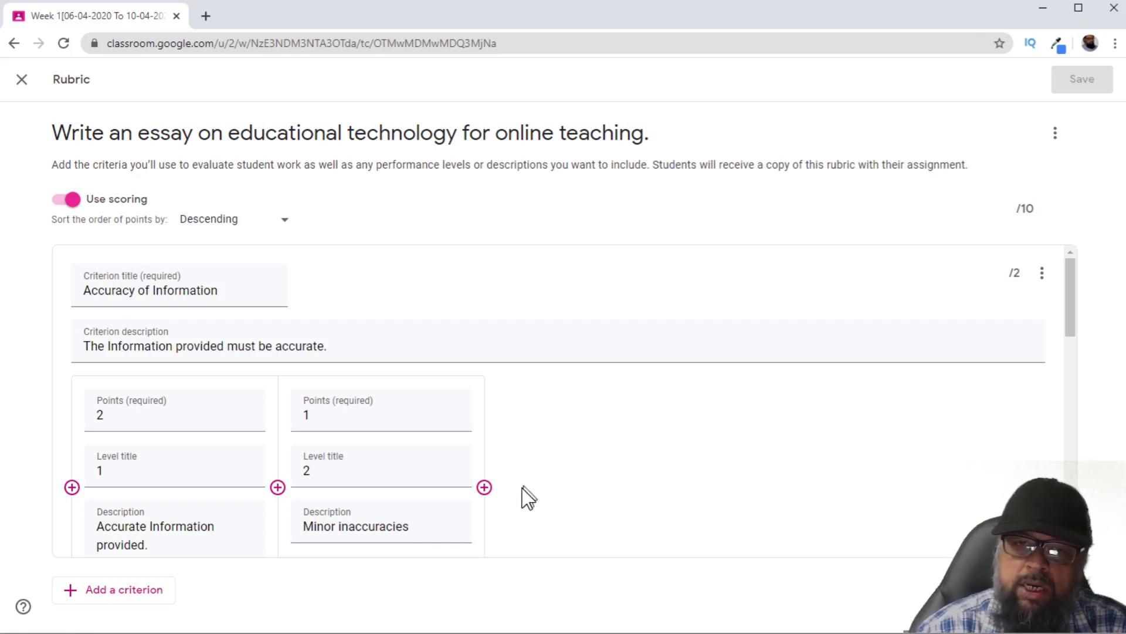
{"action": "left_click", "coordinate": [484, 490]}
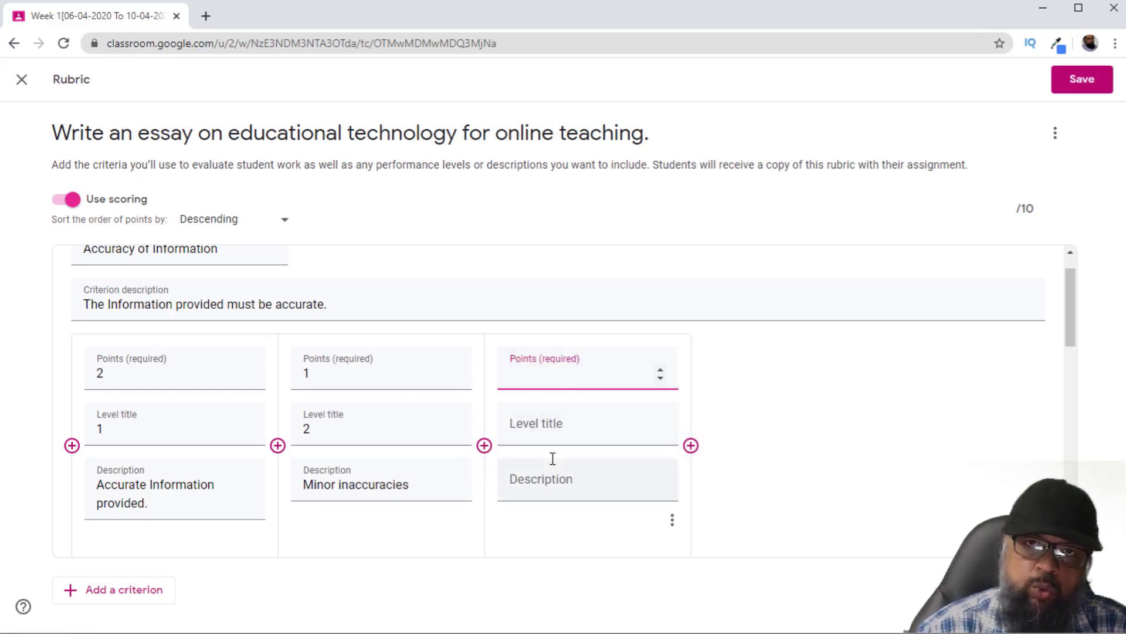
{"action": "scroll", "coordinate": [191, 367], "scroll_direction": "down", "scroll_amount": 3}
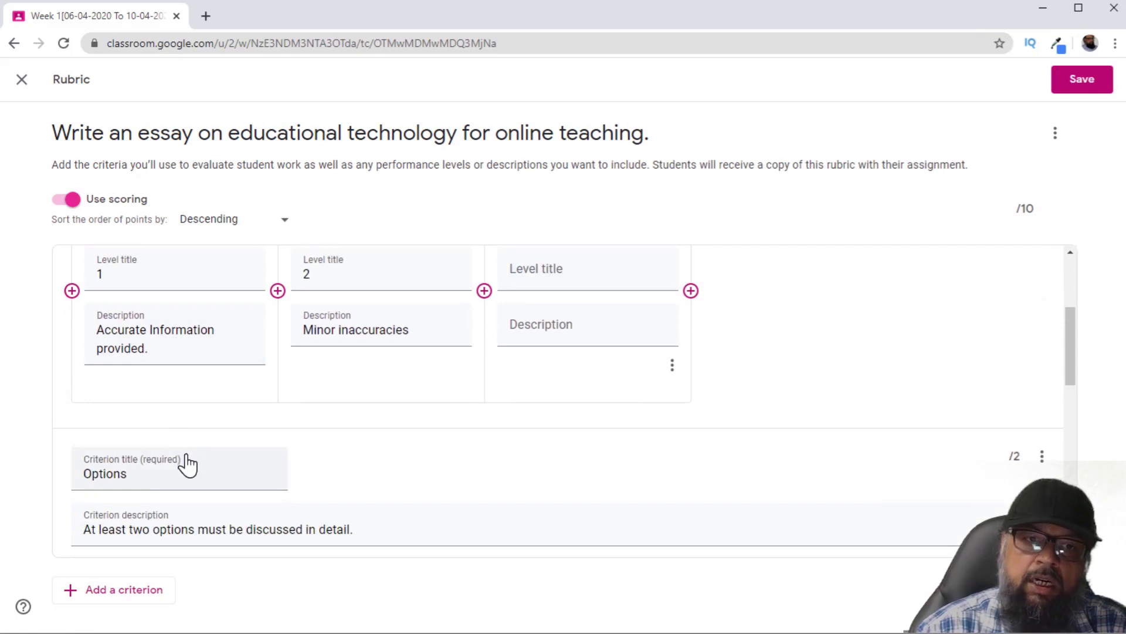
{"action": "scroll", "coordinate": [189, 463], "scroll_direction": "down", "scroll_amount": 4}
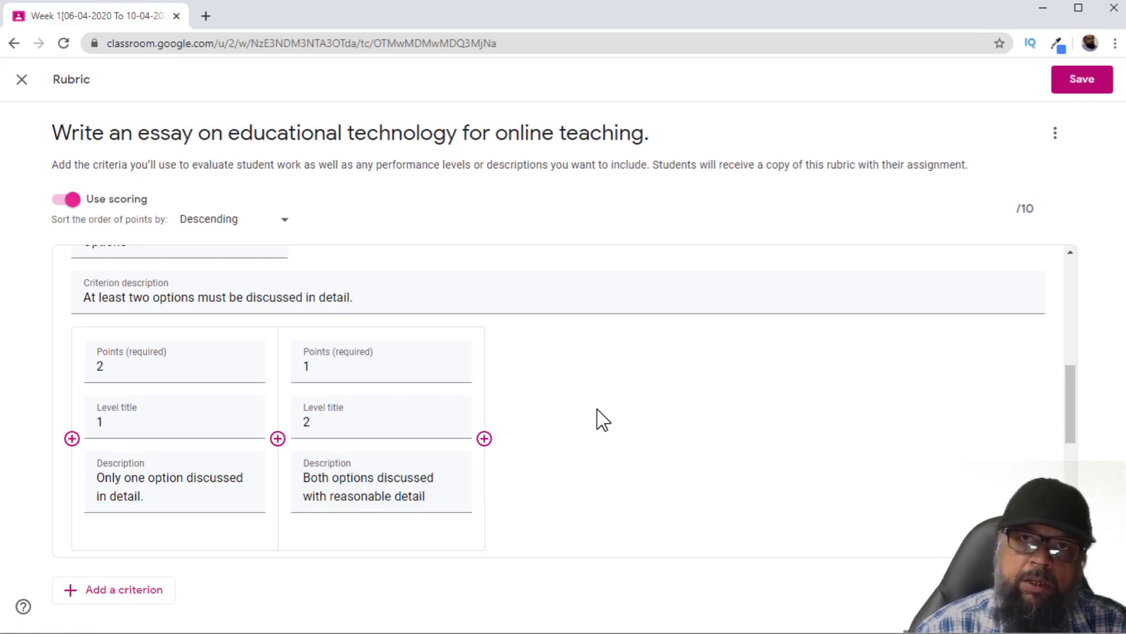
{"action": "scroll", "coordinate": [602, 419], "scroll_direction": "down", "scroll_amount": 5}
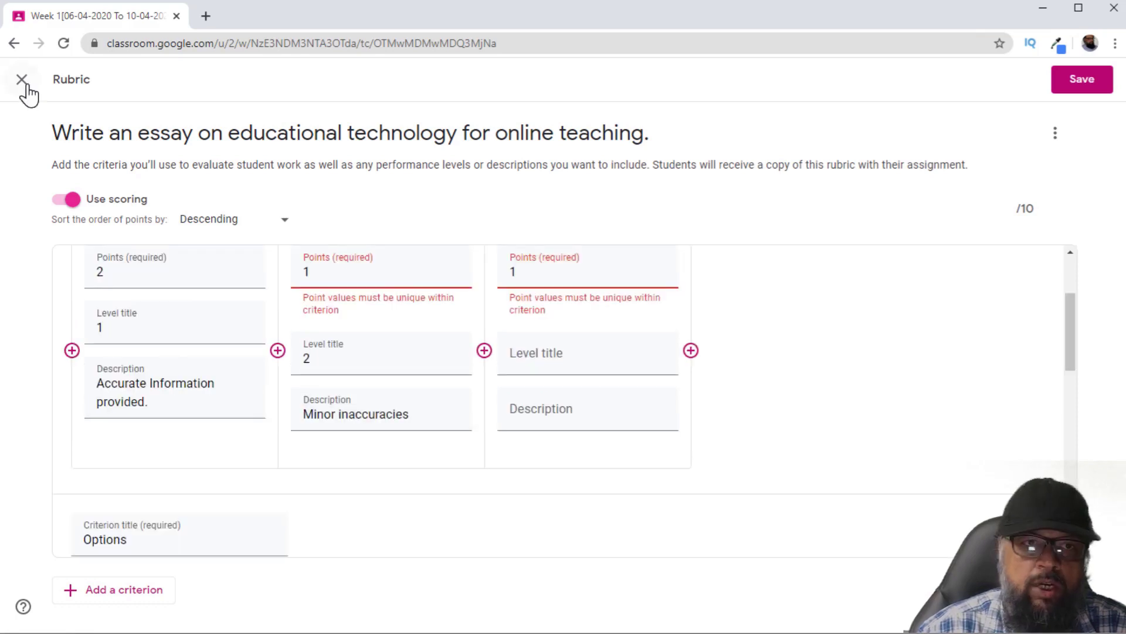
{"action": "left_click", "coordinate": [22, 79]}
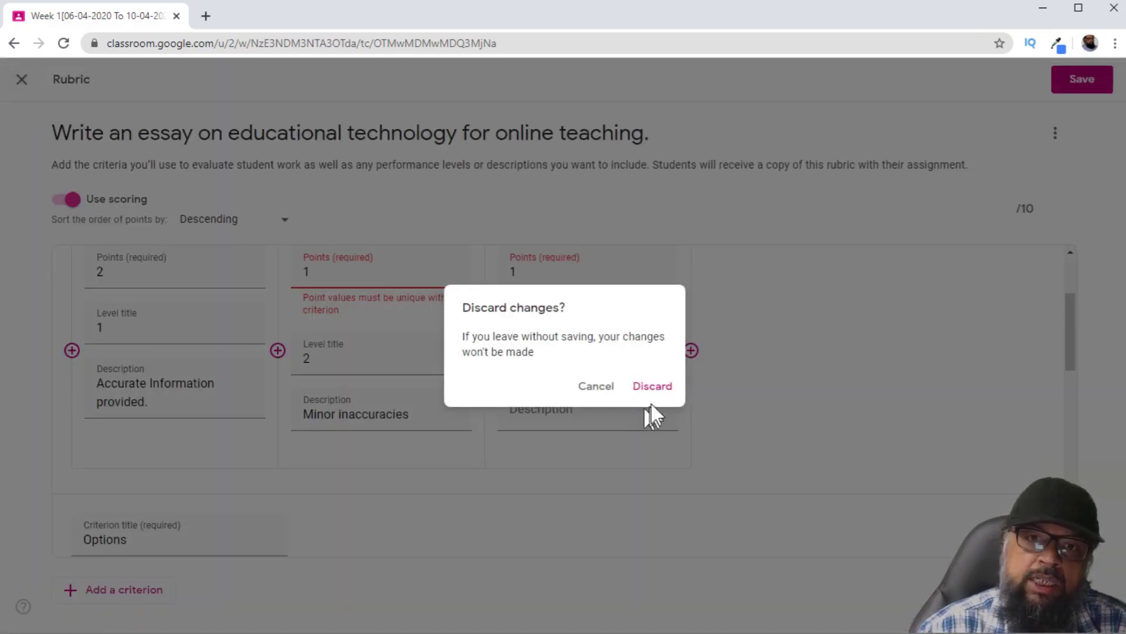
{"action": "left_click", "coordinate": [653, 386]}
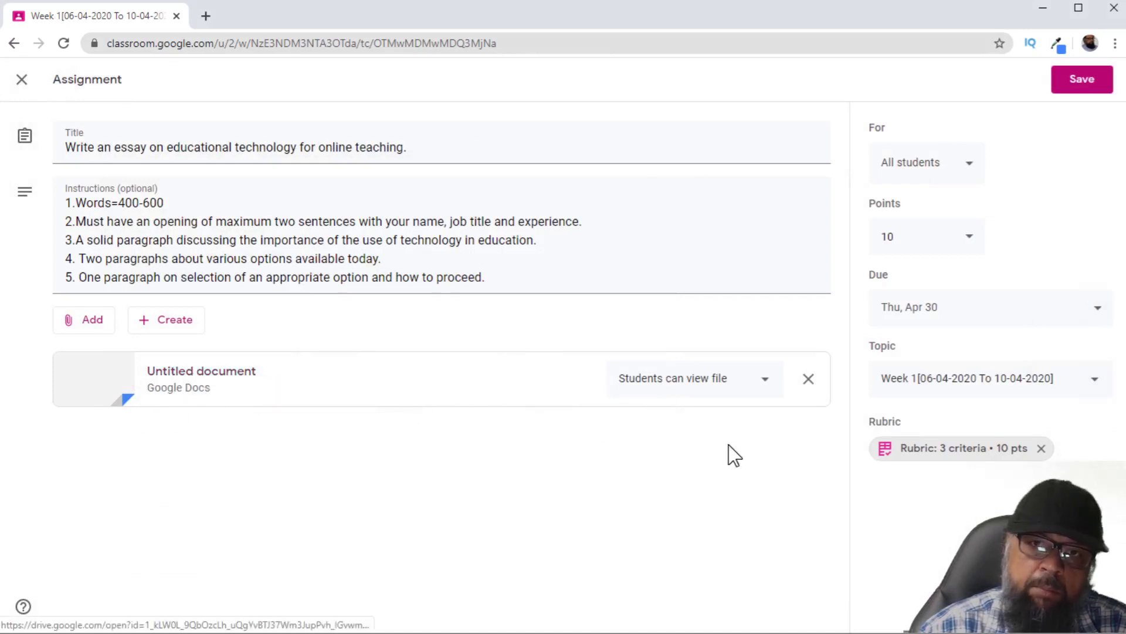
- Remove the Docs attachment from the essay, then delete the Educational Technology topic and confirm
{"action": "left_click", "coordinate": [809, 379]}
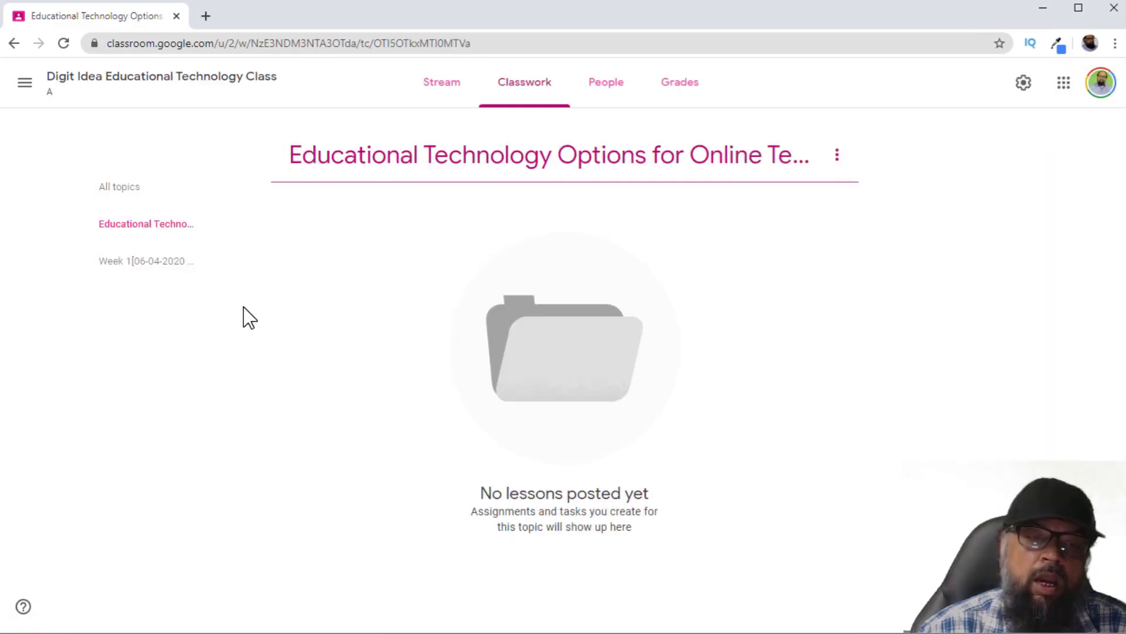
{"action": "left_click", "coordinate": [171, 270]}
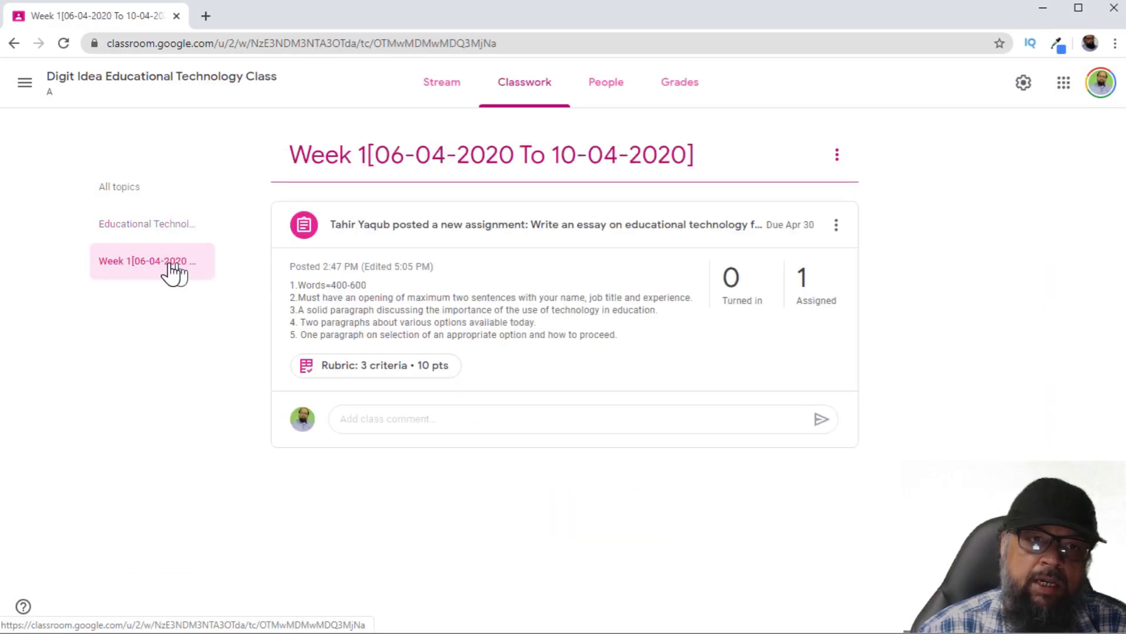
{"action": "left_click", "coordinate": [150, 234]}
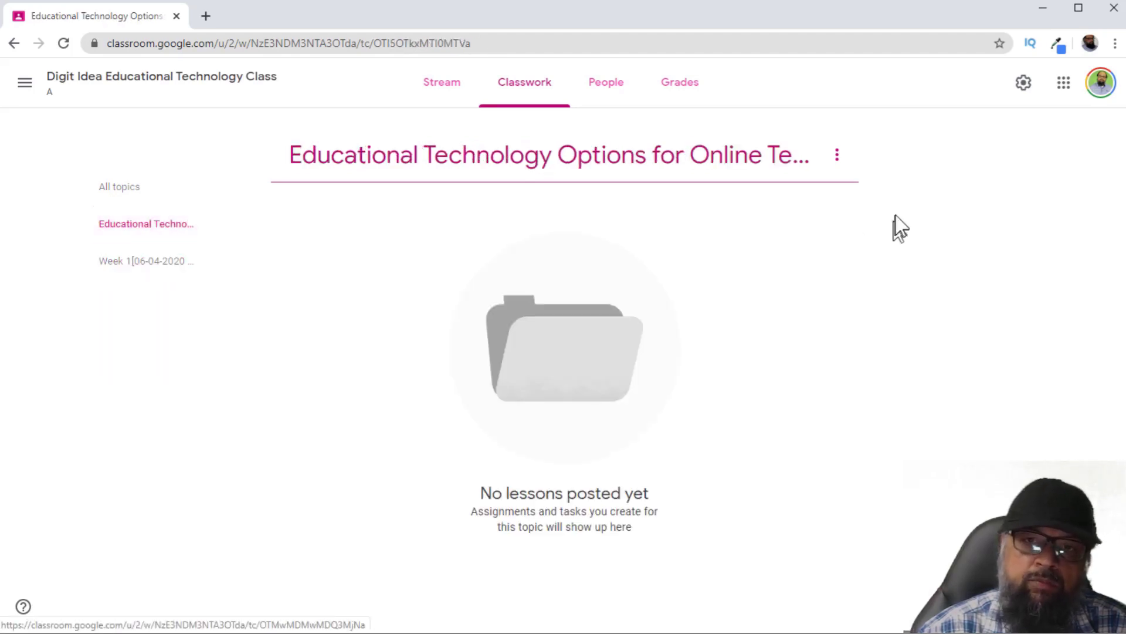
{"action": "left_click", "coordinate": [837, 156]}
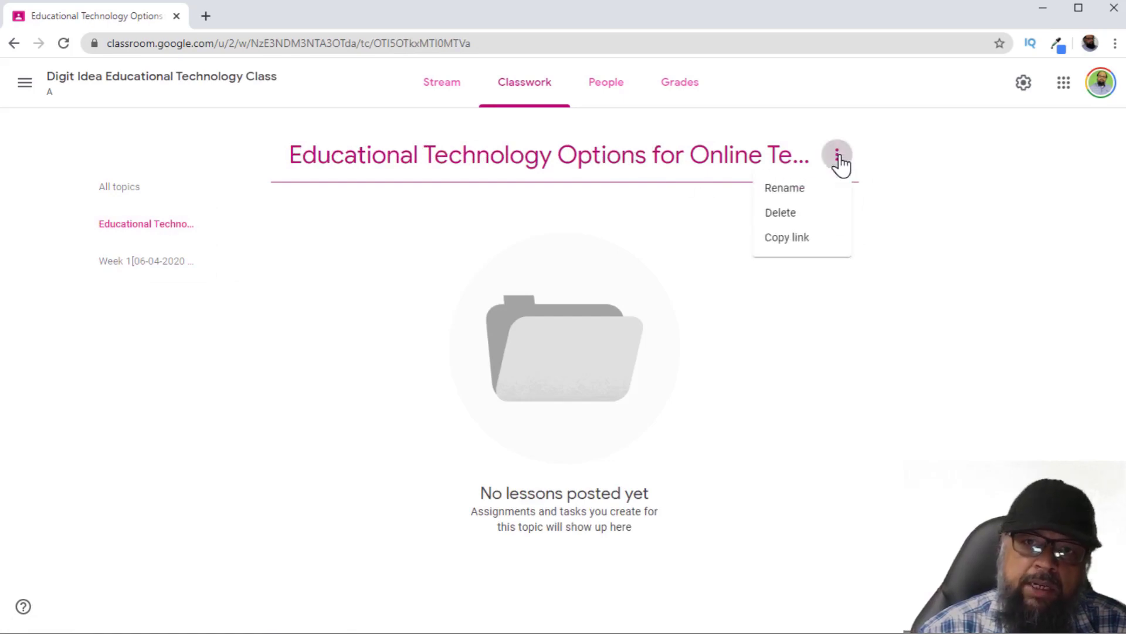
{"action": "left_click", "coordinate": [781, 216]}
{"action": "left_click", "coordinate": [649, 378]}
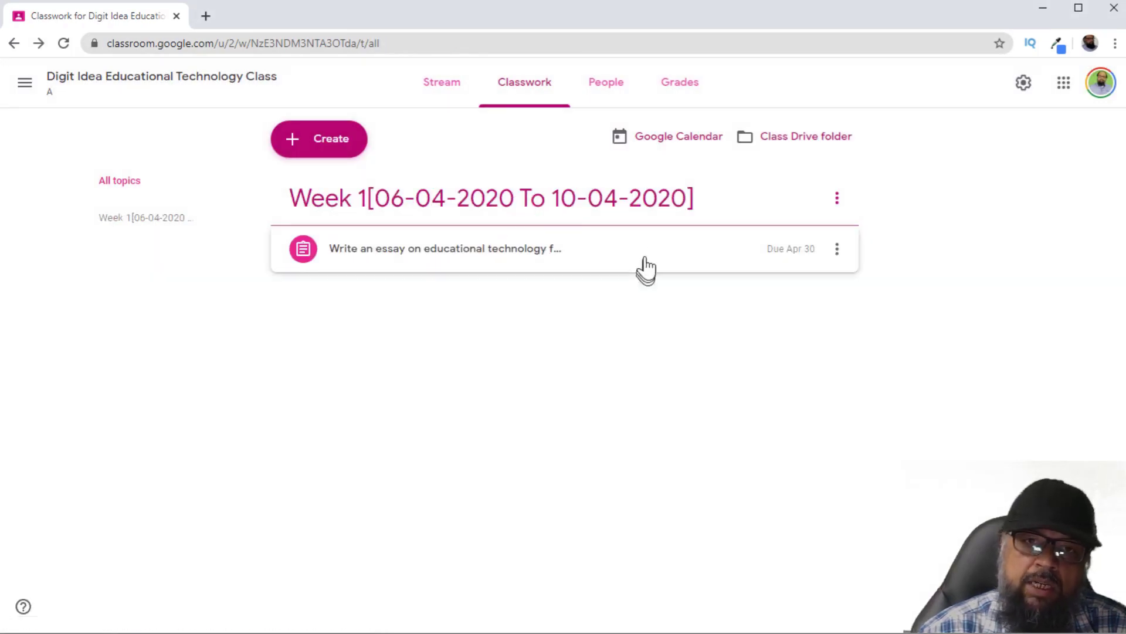
{"action": "left_click", "coordinate": [653, 210]}
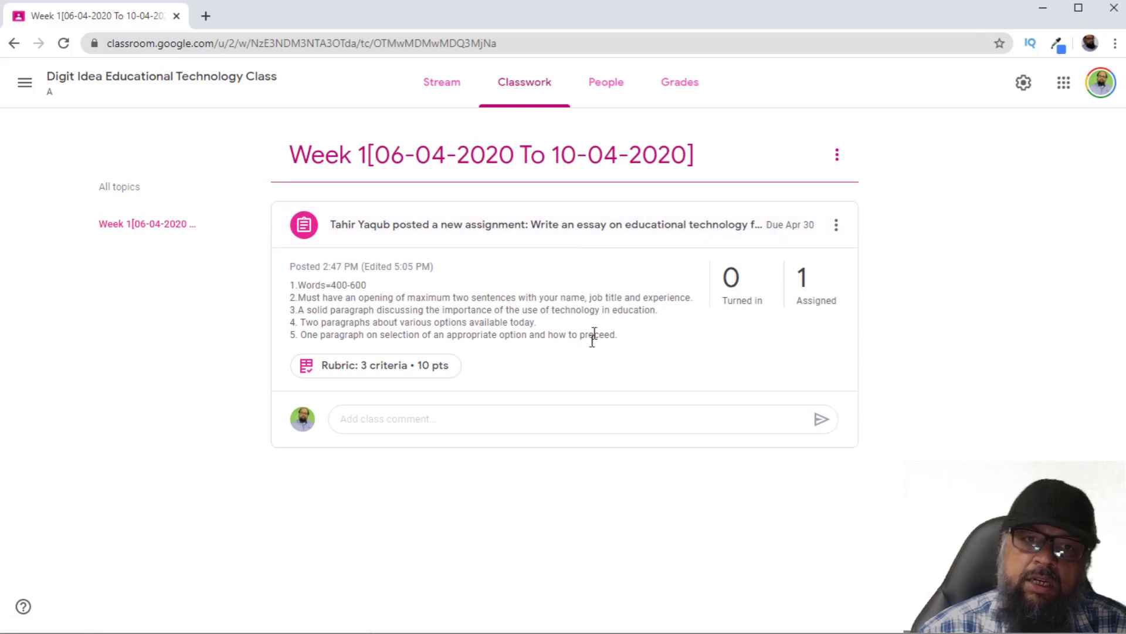